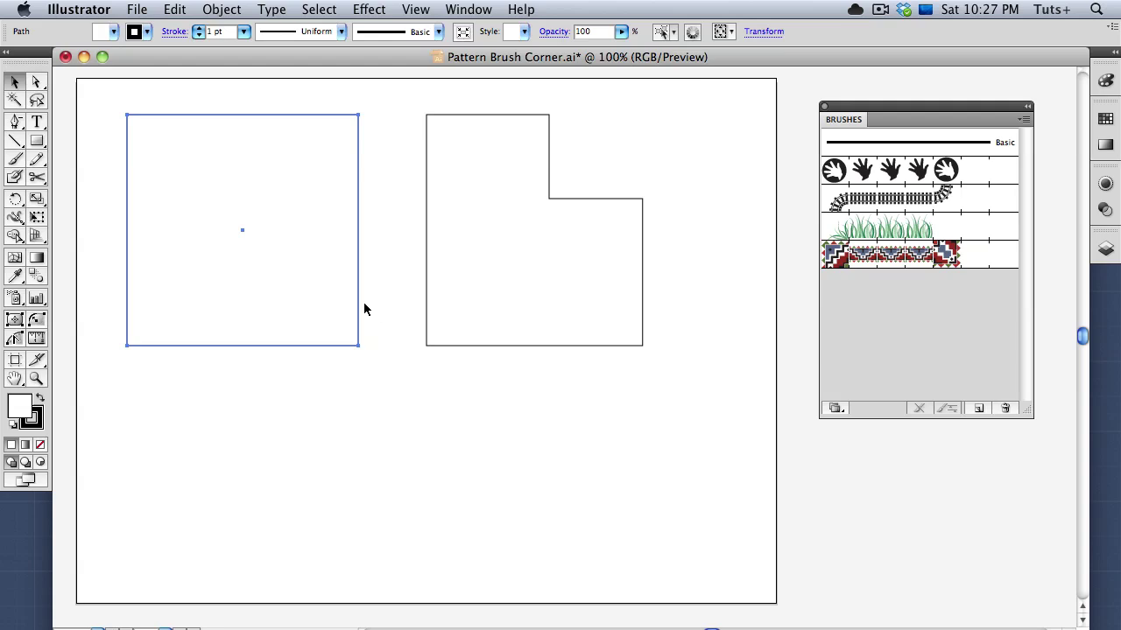
- Apply the hand-print pattern brush to the square, then deselect it
{"action": "left_click", "coordinate": [853, 177]}
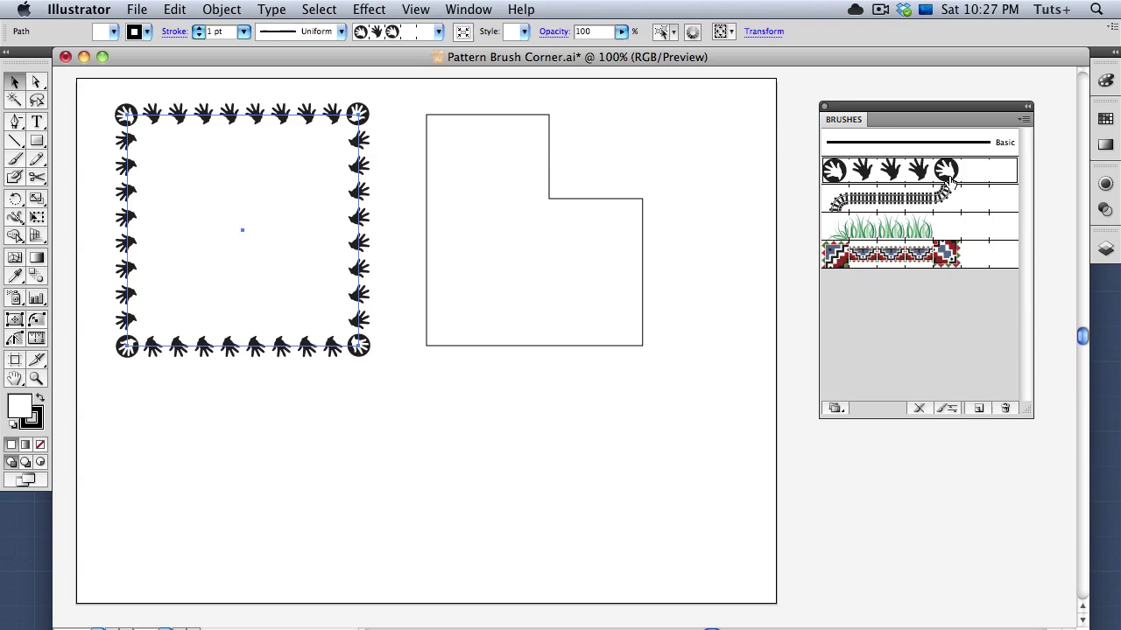
{"action": "left_click", "coordinate": [404, 152]}
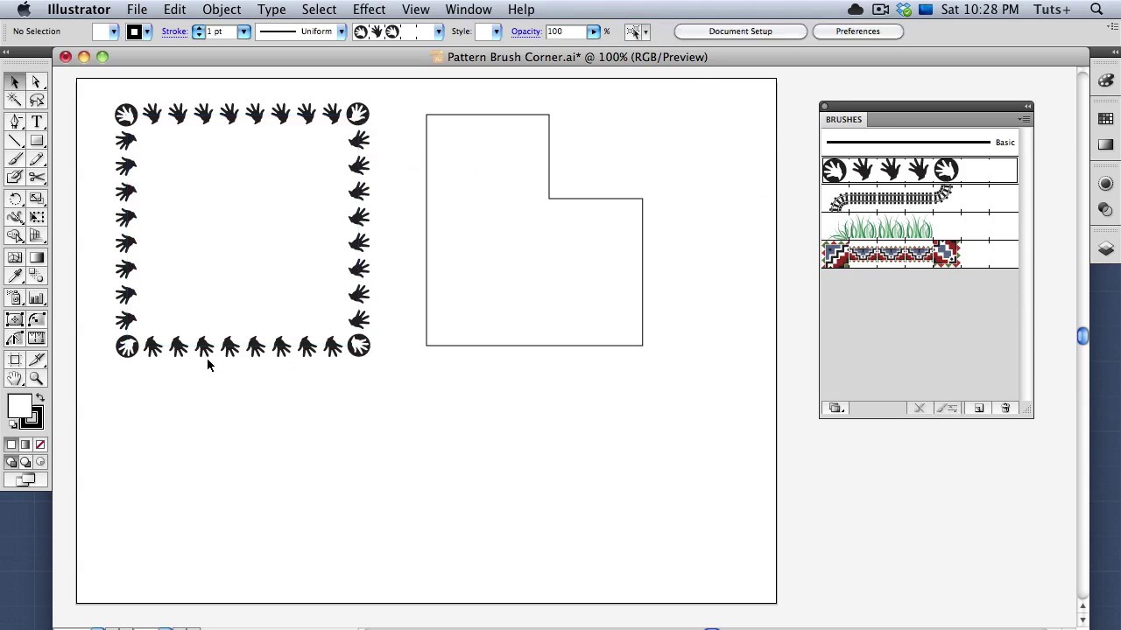
- Give the square railroad tracks; try railroad and grass on the L-shape before settling on red-and-blue geometric
{"action": "left_click", "coordinate": [227, 348]}
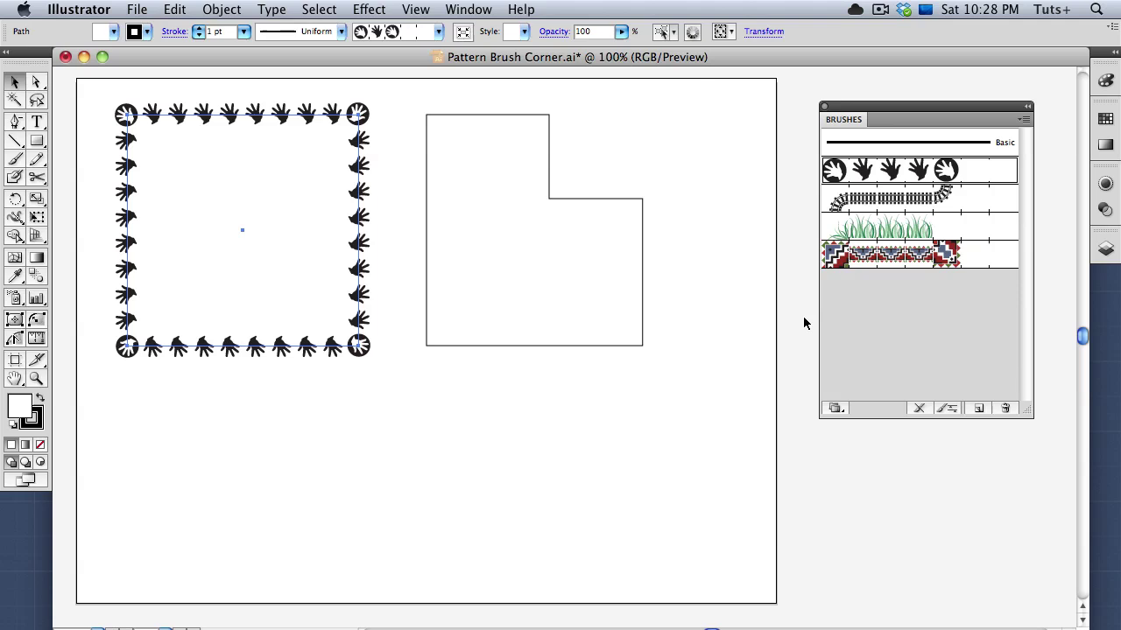
{"action": "left_click", "coordinate": [879, 202]}
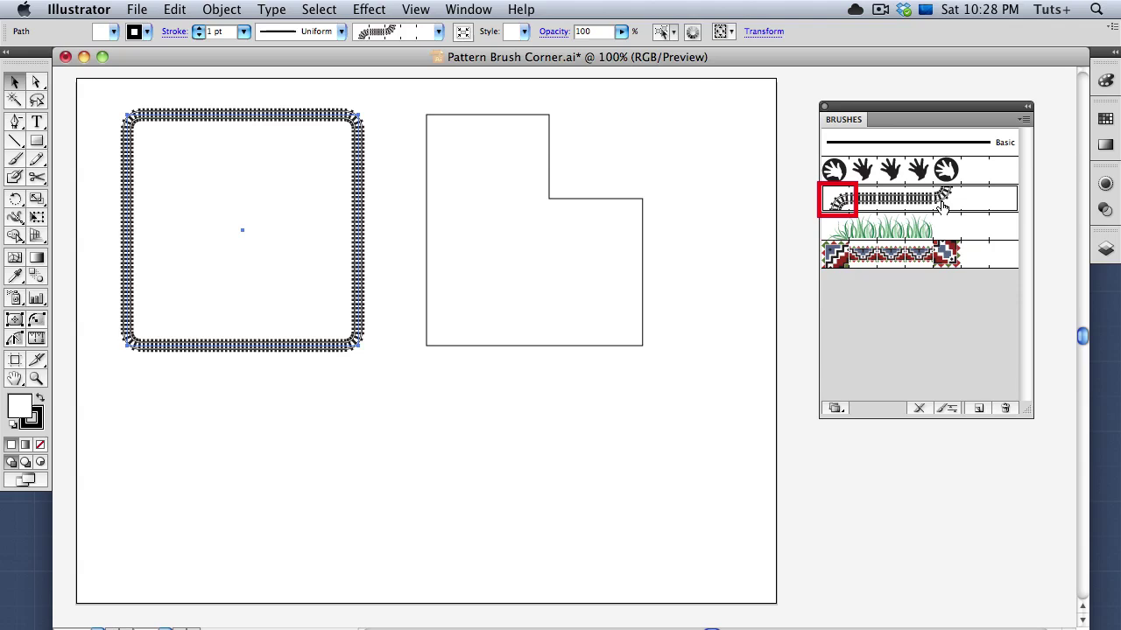
{"action": "left_click", "coordinate": [551, 199]}
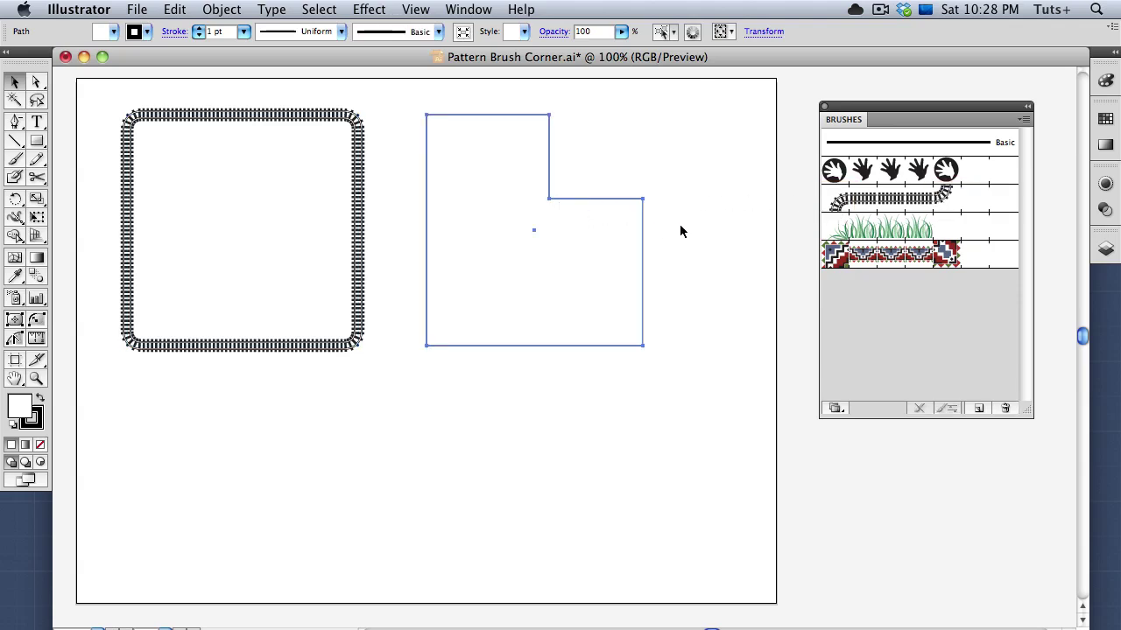
{"action": "left_click", "coordinate": [904, 208]}
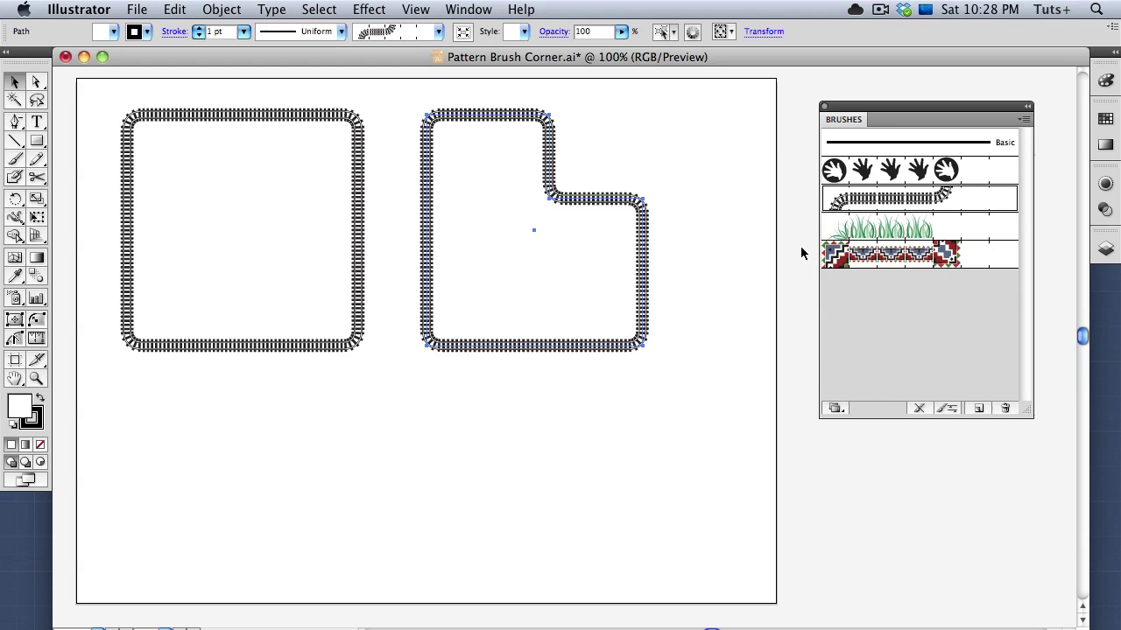
{"action": "left_click", "coordinate": [838, 234]}
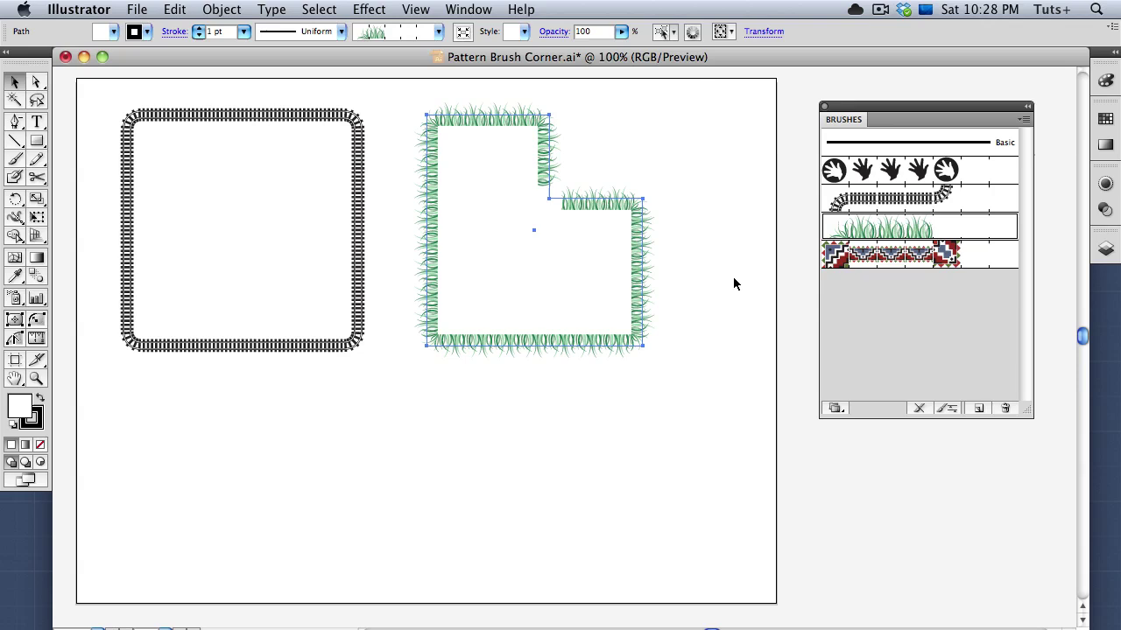
{"action": "left_click", "coordinate": [848, 256]}
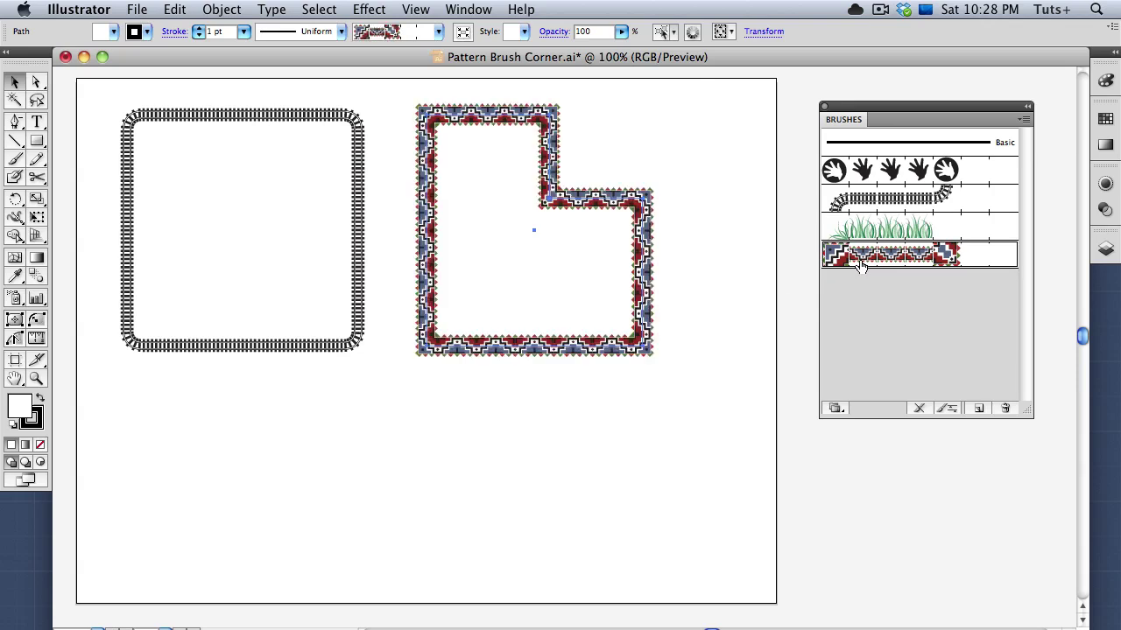
{"action": "left_click", "coordinate": [713, 256]}
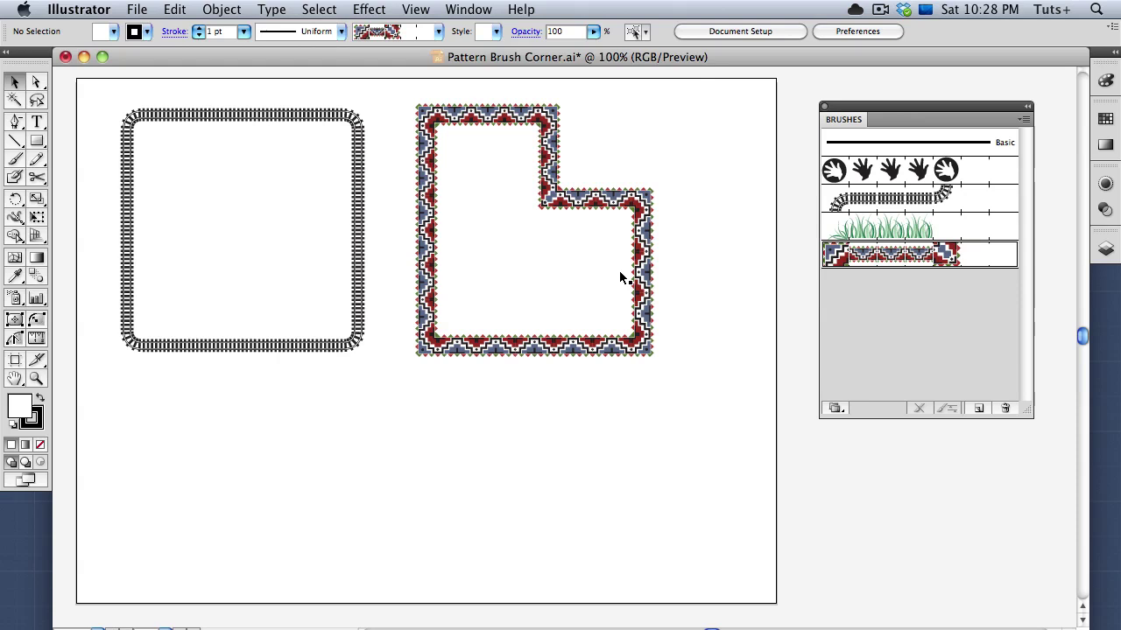
- Place the geometric pattern brush's three tiles on the artboard and zoom in on them
{"action": "left_click_drag", "start_coordinate": [887, 264], "coordinate": [524, 442]}
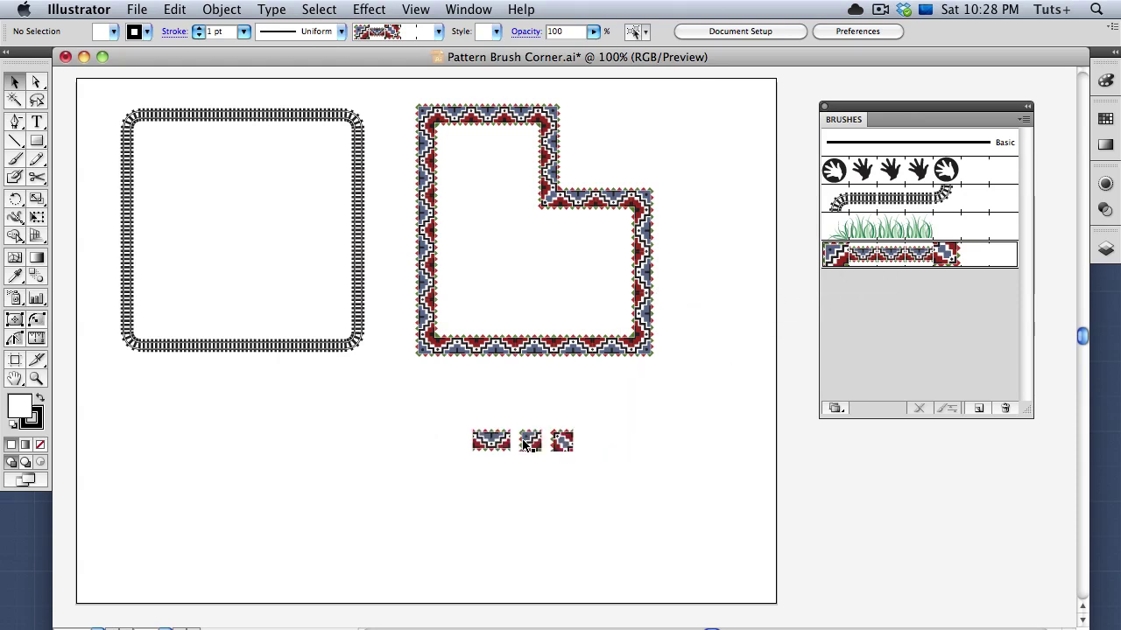
{"action": "mouse_move", "coordinate": [420, 386]}
{"action": "left_mouse_down"}
{"action": "mouse_move", "coordinate": [648, 513]}
{"action": "mouse_move", "coordinate": [593, 499]}
{"action": "left_mouse_up"}
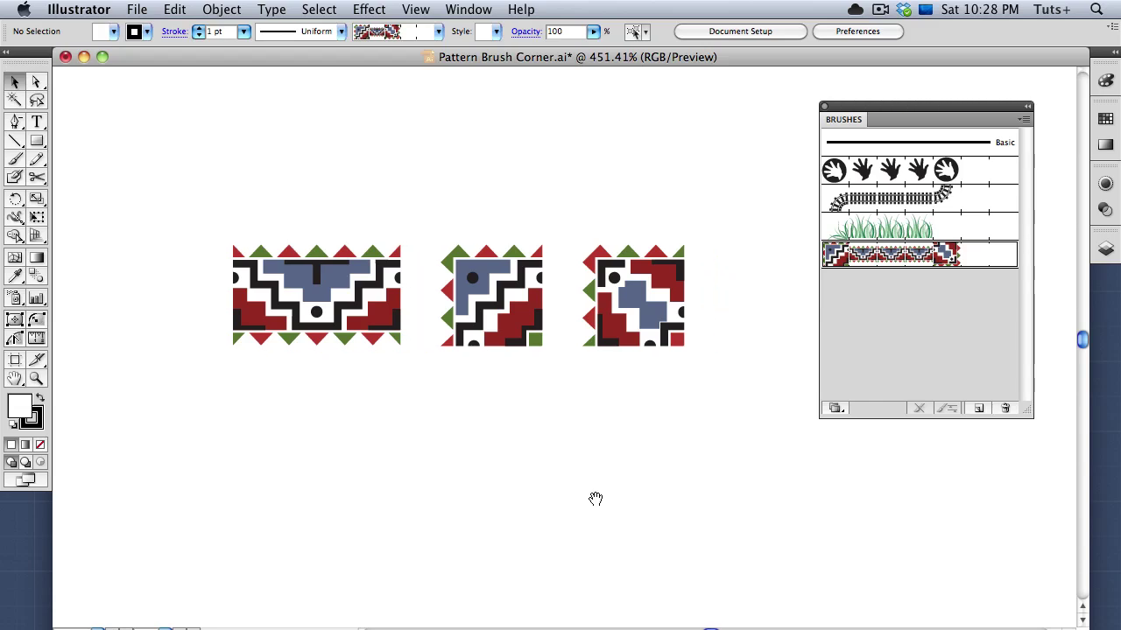
{"action": "left_click", "coordinate": [508, 335]}
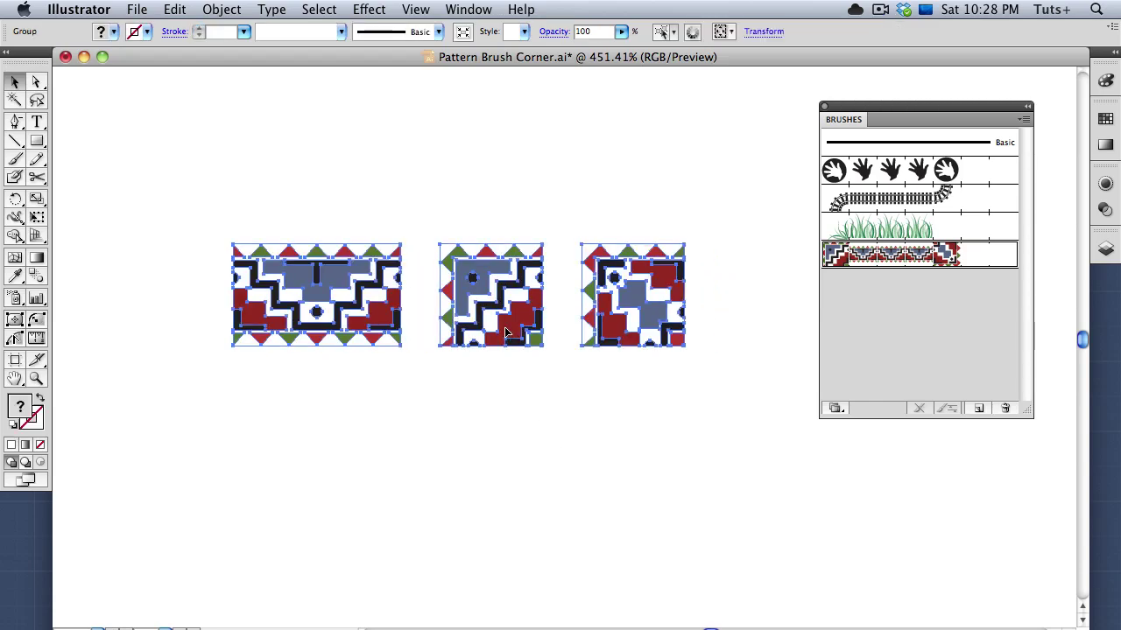
{"action": "left_click", "coordinate": [453, 371]}
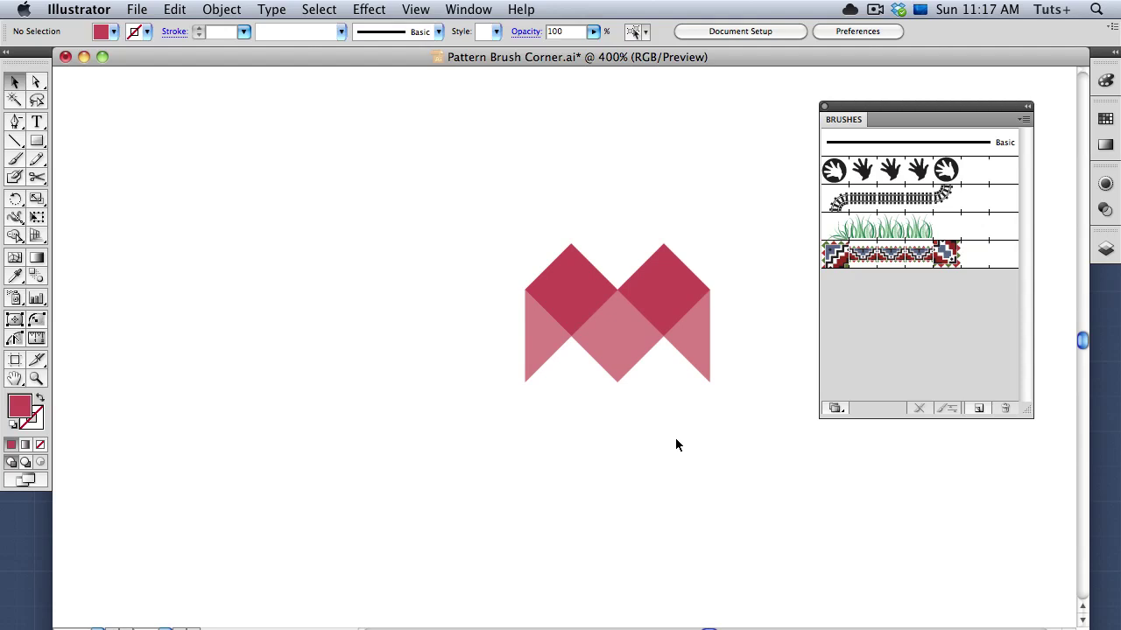
- Select the red diamond group and turn on Smart Guides from the View menu
{"action": "left_click", "coordinate": [639, 348]}
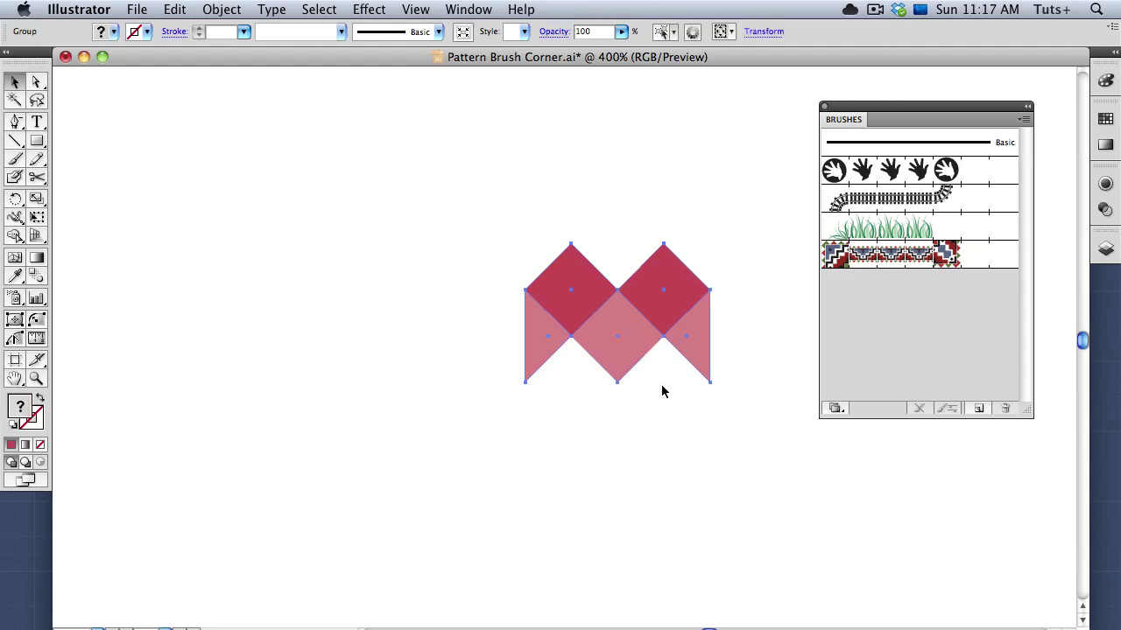
{"action": "left_click", "coordinate": [417, 10]}
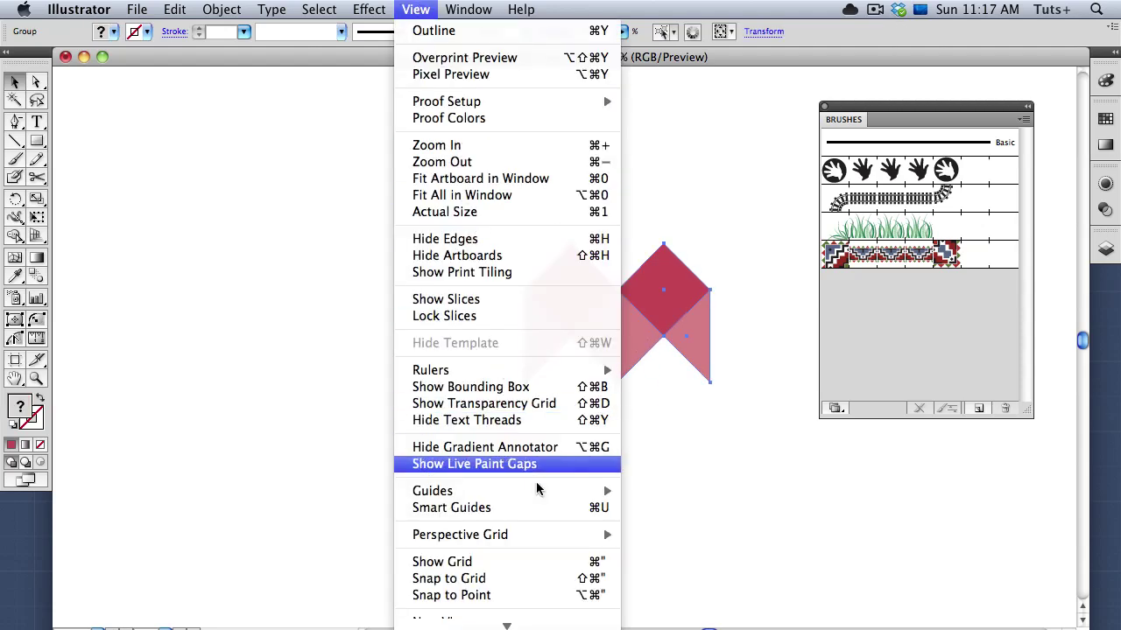
{"action": "left_click", "coordinate": [551, 509]}
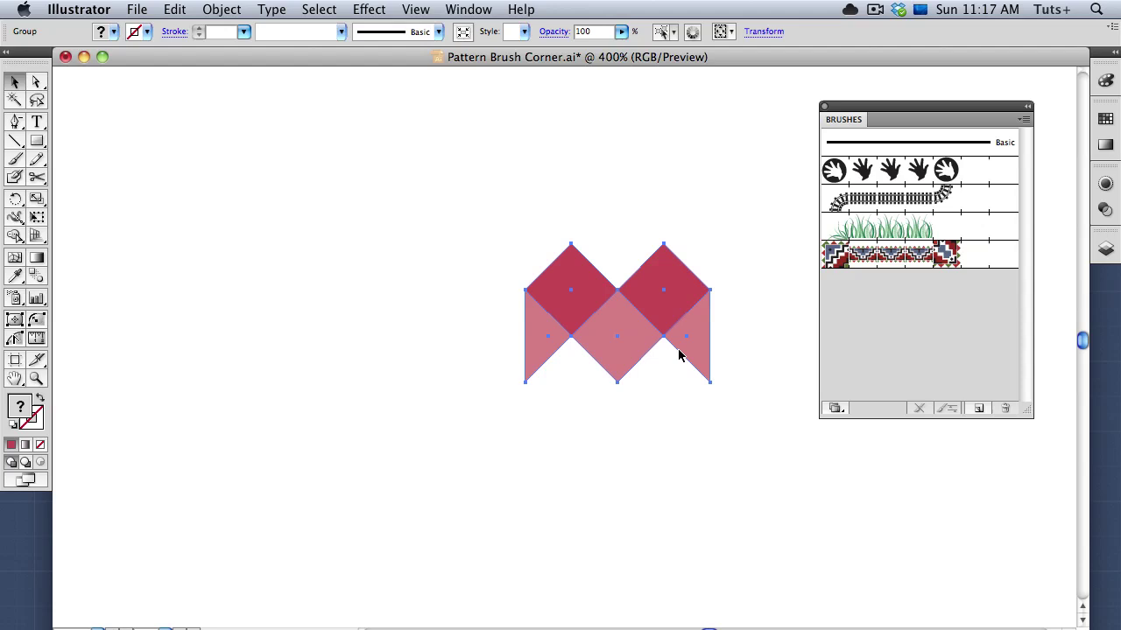
- Test snapping with a duplicate of the diamonds to the left, then delete that copy
{"action": "left_click_drag", "start_coordinate": [689, 346], "coordinate": [503, 351]}
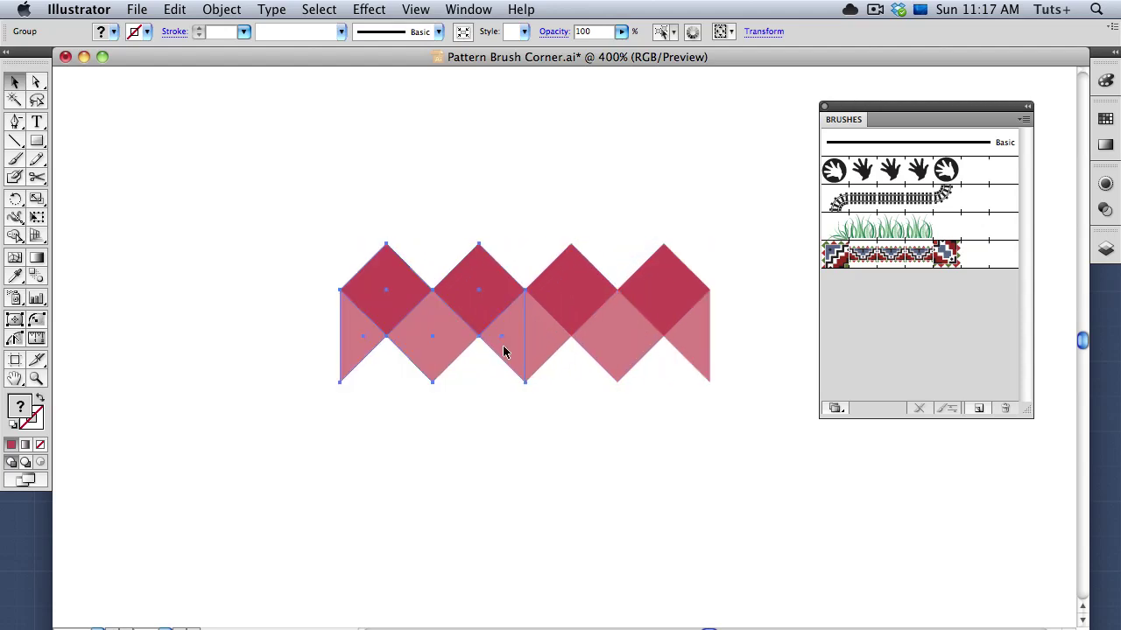
{"action": "left_click", "coordinate": [585, 445]}
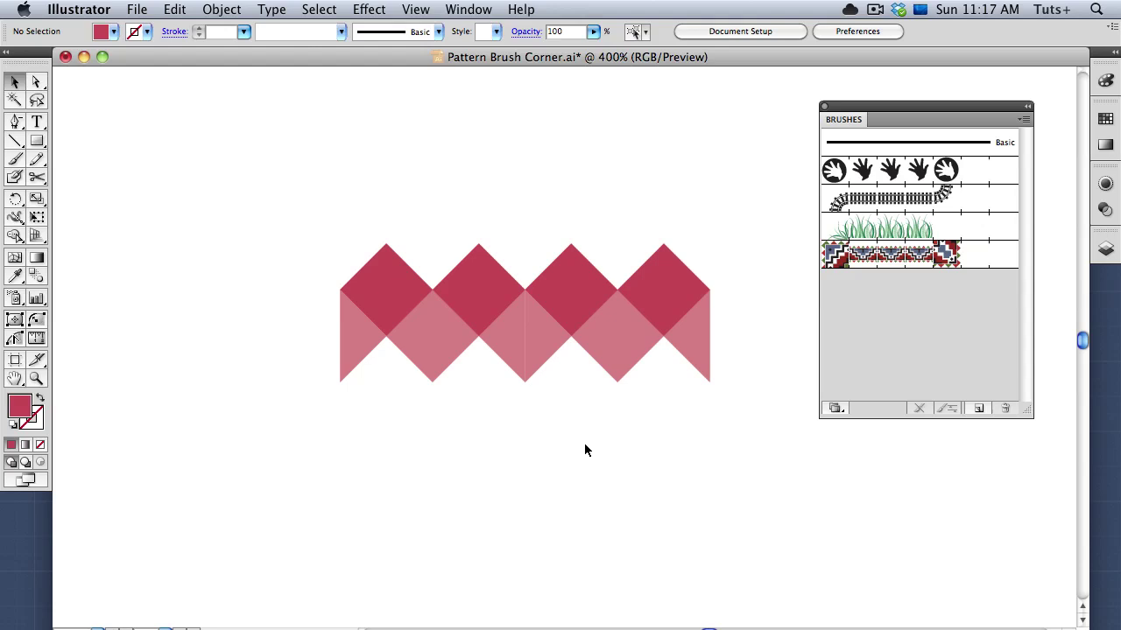
{"action": "left_click", "coordinate": [438, 357]}
{"action": "key", "text": "Delete"}
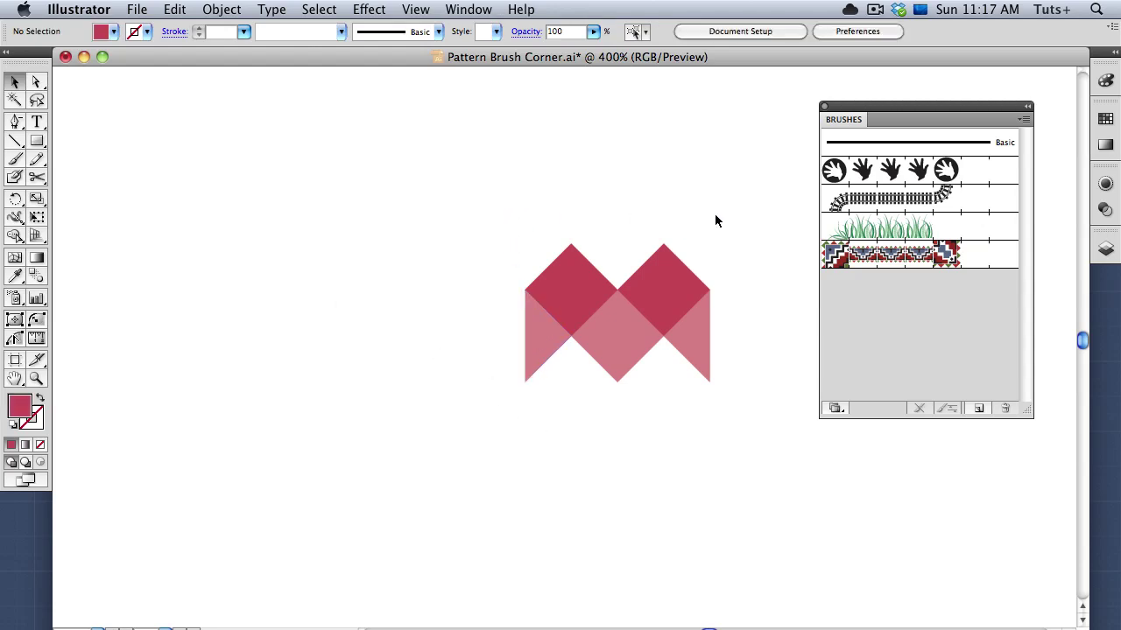
- Draw an unfilled rectangle enclosing the diamond motif
{"action": "left_click", "coordinate": [37, 141]}
{"action": "left_click", "coordinate": [114, 32]}
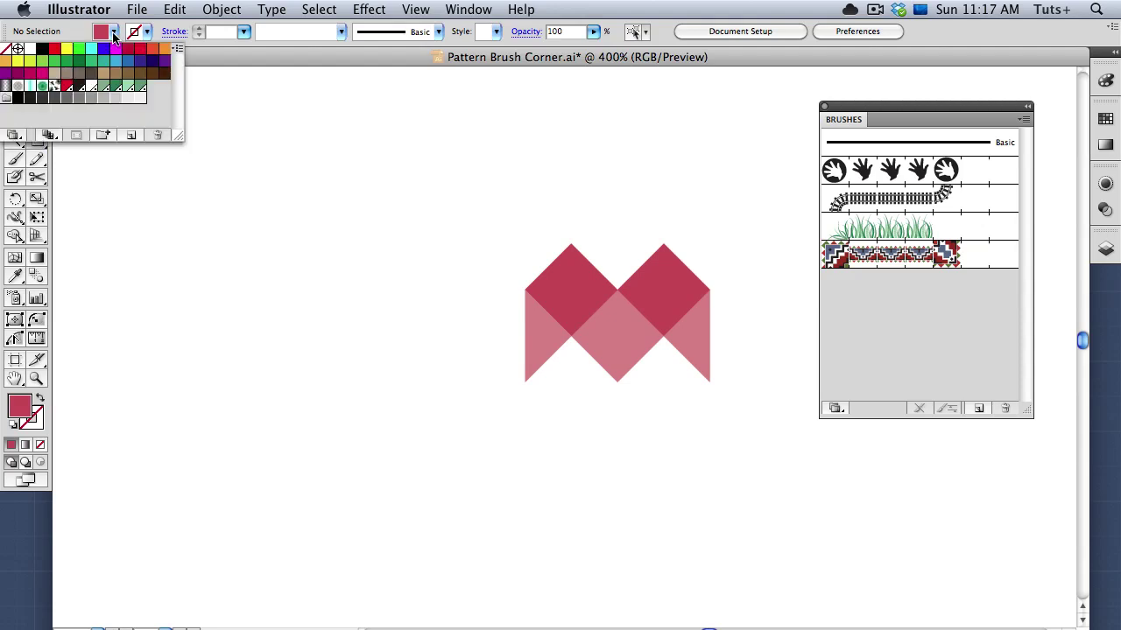
{"action": "left_click", "coordinate": [6, 49]}
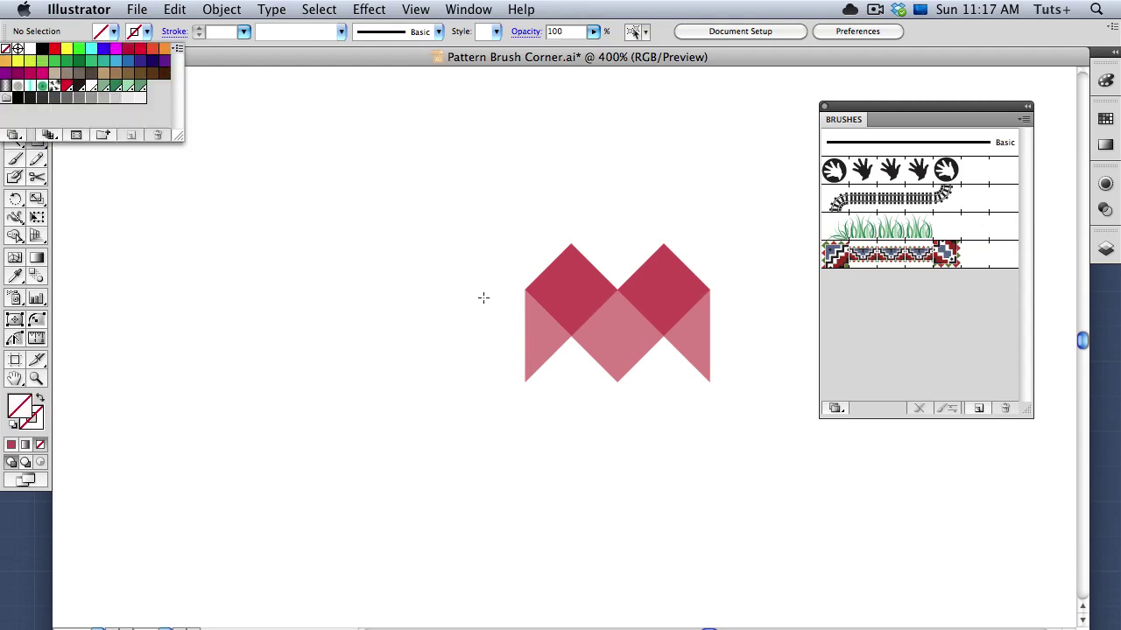
{"action": "left_click", "coordinate": [523, 377]}
{"action": "mouse_move", "coordinate": [524, 381]}
{"action": "left_mouse_down"}
{"action": "mouse_move", "coordinate": [713, 264]}
{"action": "mouse_move", "coordinate": [709, 243]}
{"action": "left_mouse_up"}
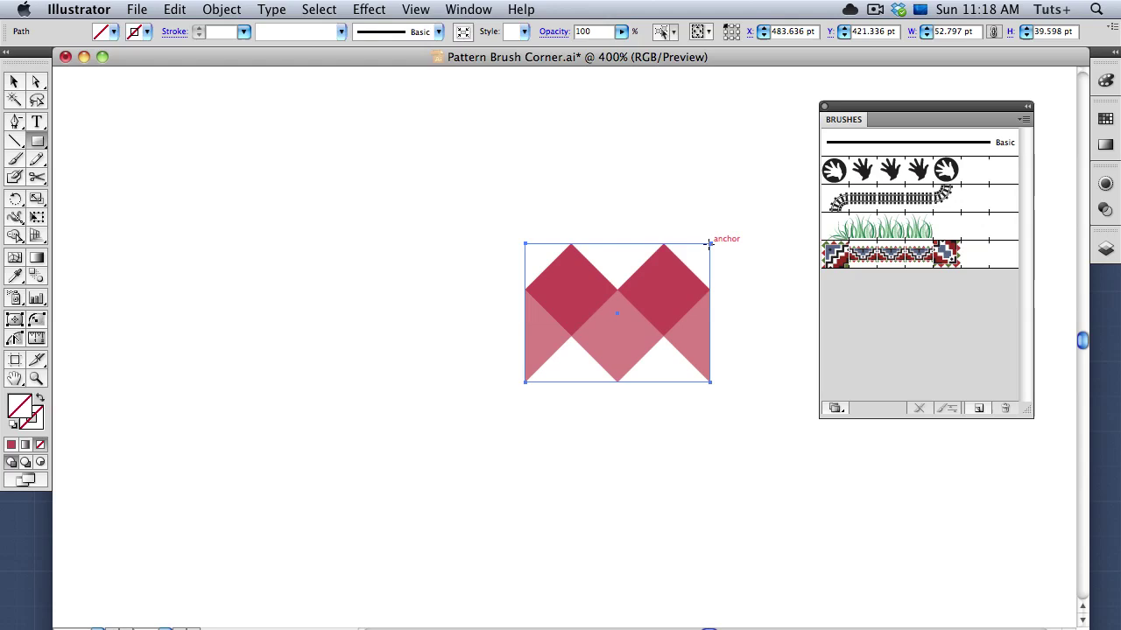
- Send the rectangle behind the diamonds and group all the tile's shapes together
{"action": "key", "text": "v"}
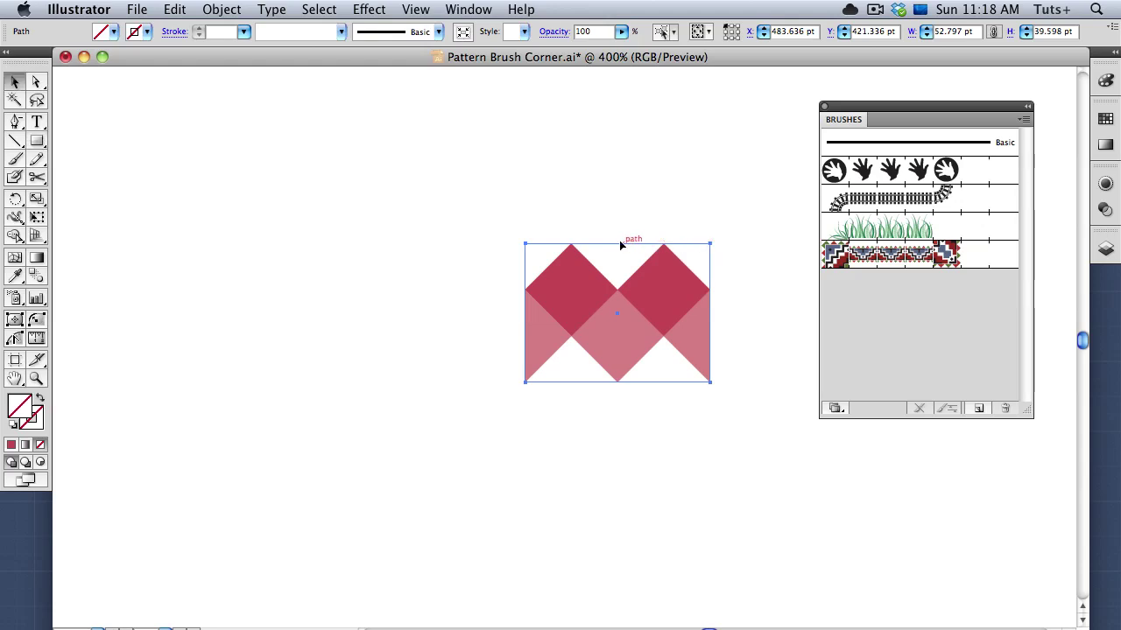
{"action": "right_click", "coordinate": [610, 241]}
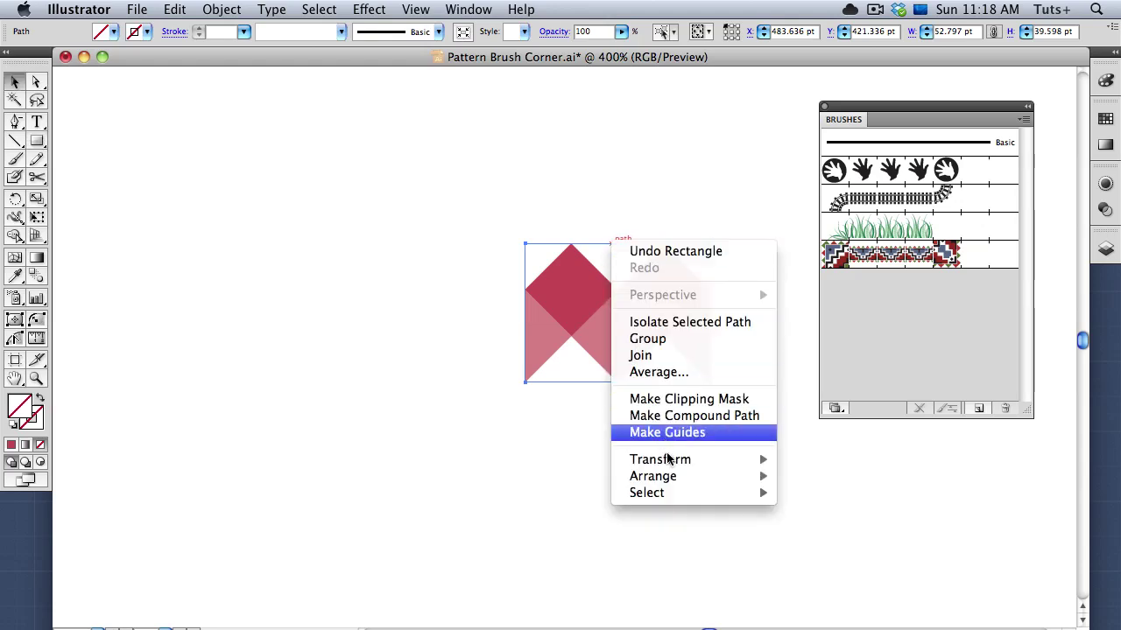
{"action": "mouse_move", "coordinate": [653, 476]}
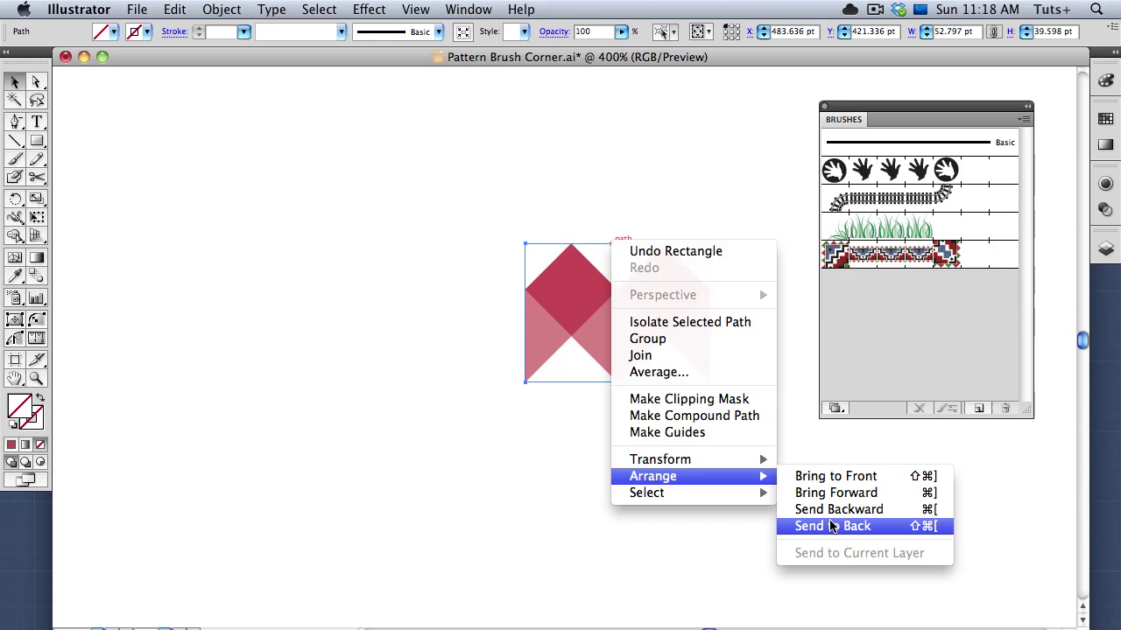
{"action": "left_click", "coordinate": [830, 526]}
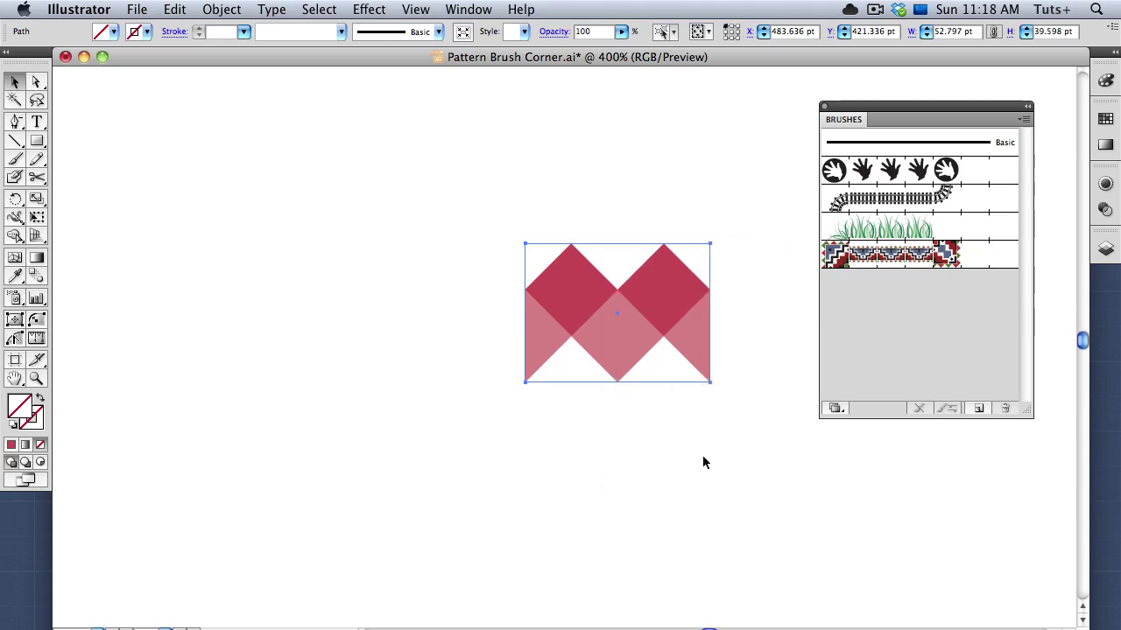
{"action": "left_click_drag", "start_coordinate": [473, 198], "coordinate": [688, 426]}
{"action": "key", "text": "super+g"}
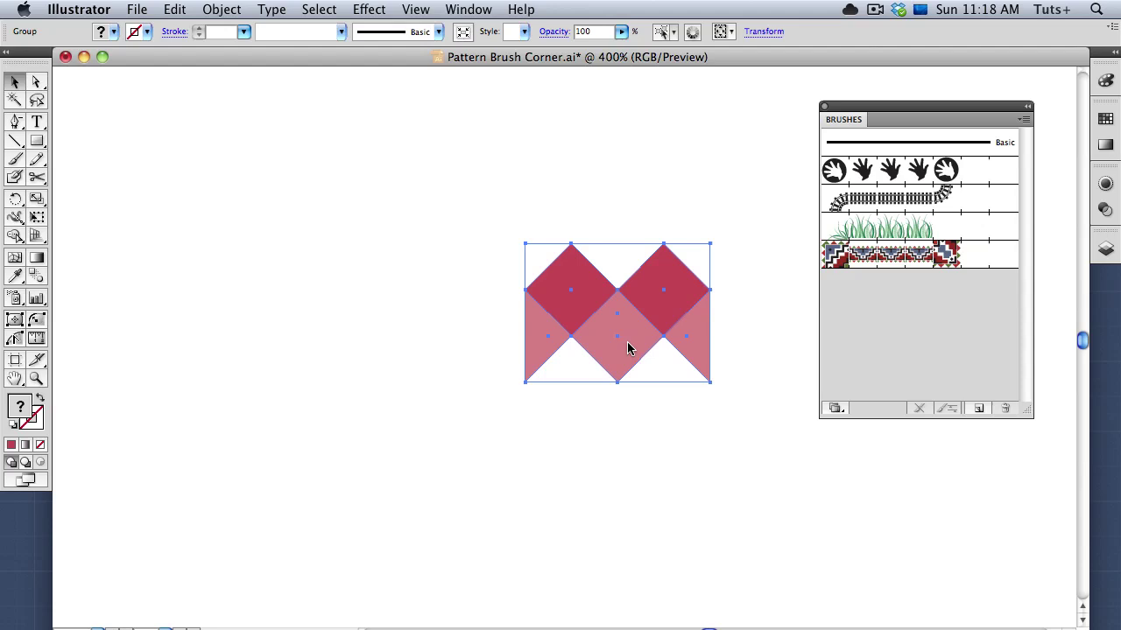
- Create a new pattern brush named 'Red Diamond' from the grouped diamond tile
{"action": "left_click_drag", "start_coordinate": [628, 349], "coordinate": [882, 327]}
{"action": "left_click", "coordinate": [542, 326]}
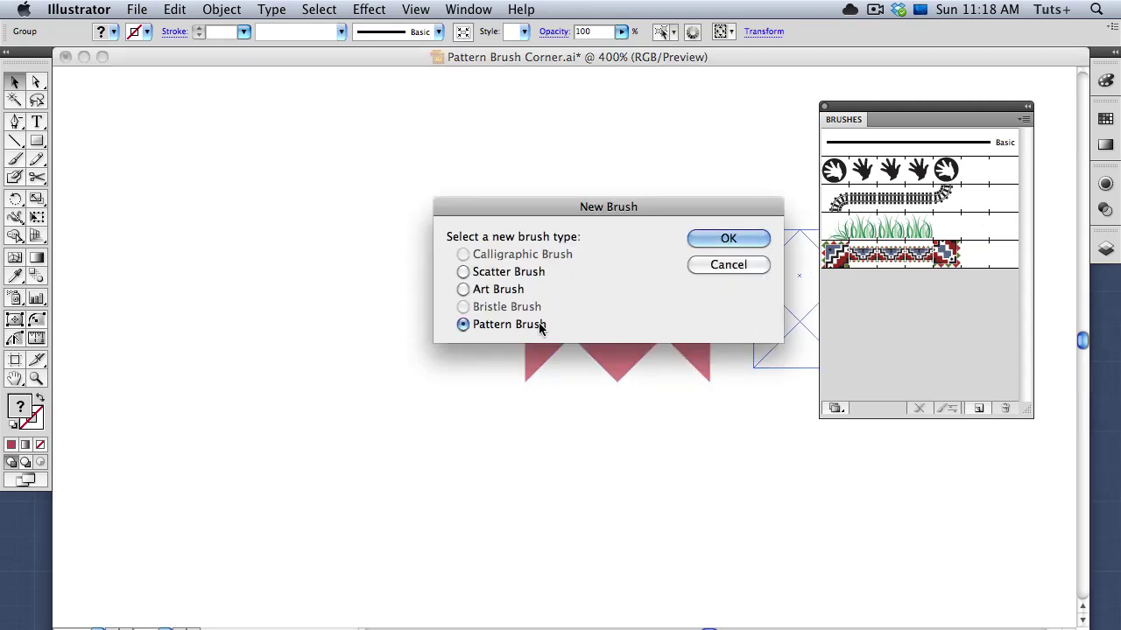
{"action": "left_click", "coordinate": [710, 239]}
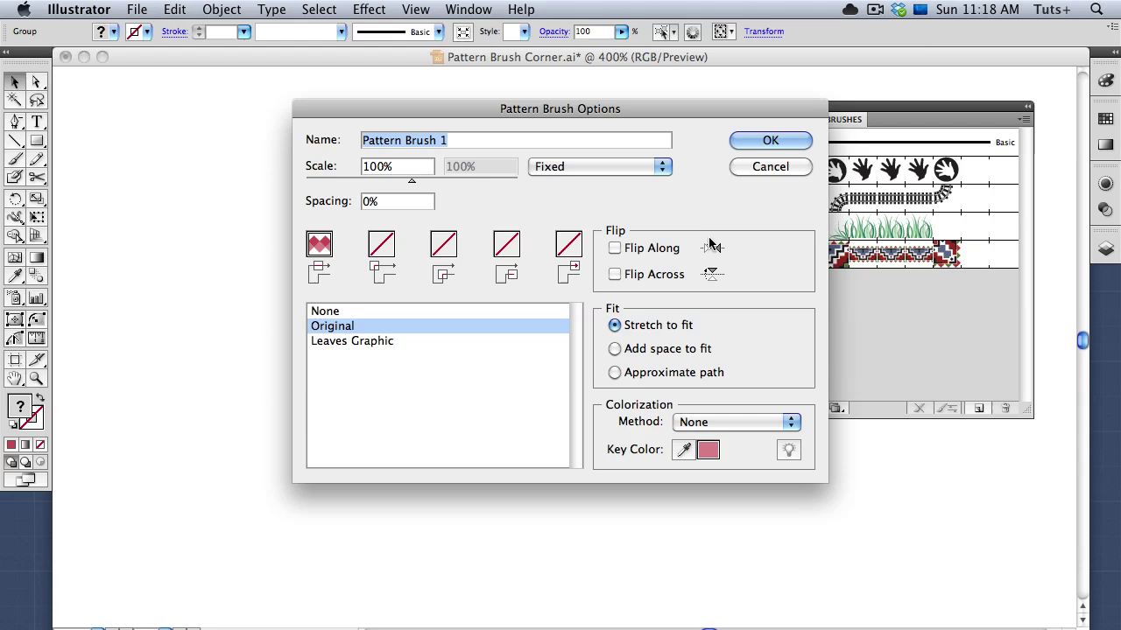
{"action": "type", "text": "Red Diamon"}
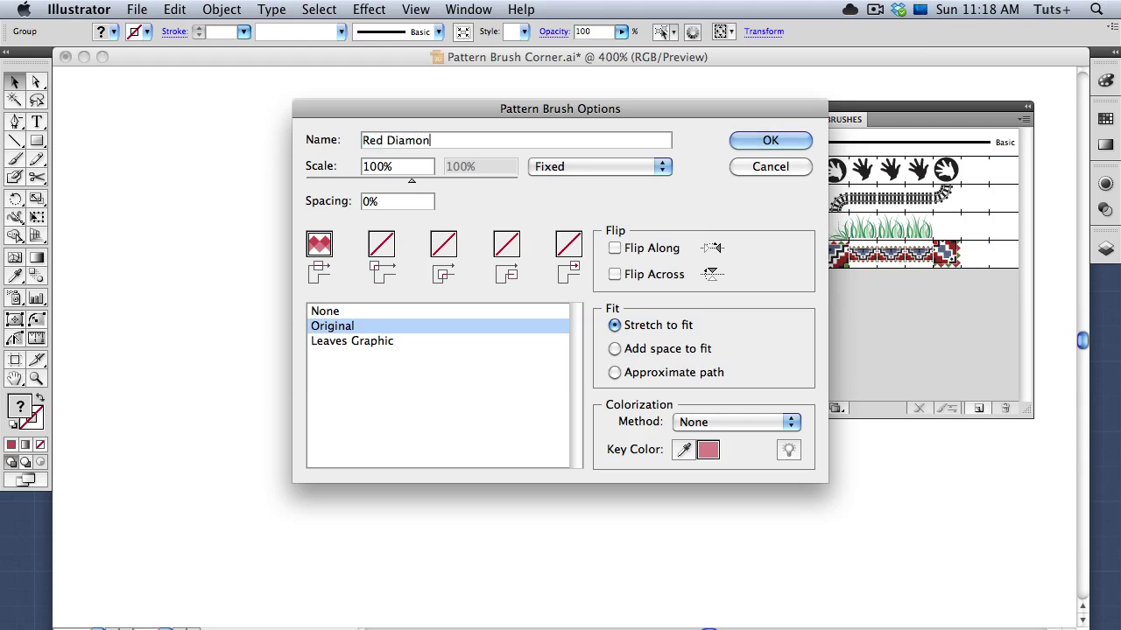
{"action": "type", "text": "d"}
{"action": "left_click", "coordinate": [764, 142]}
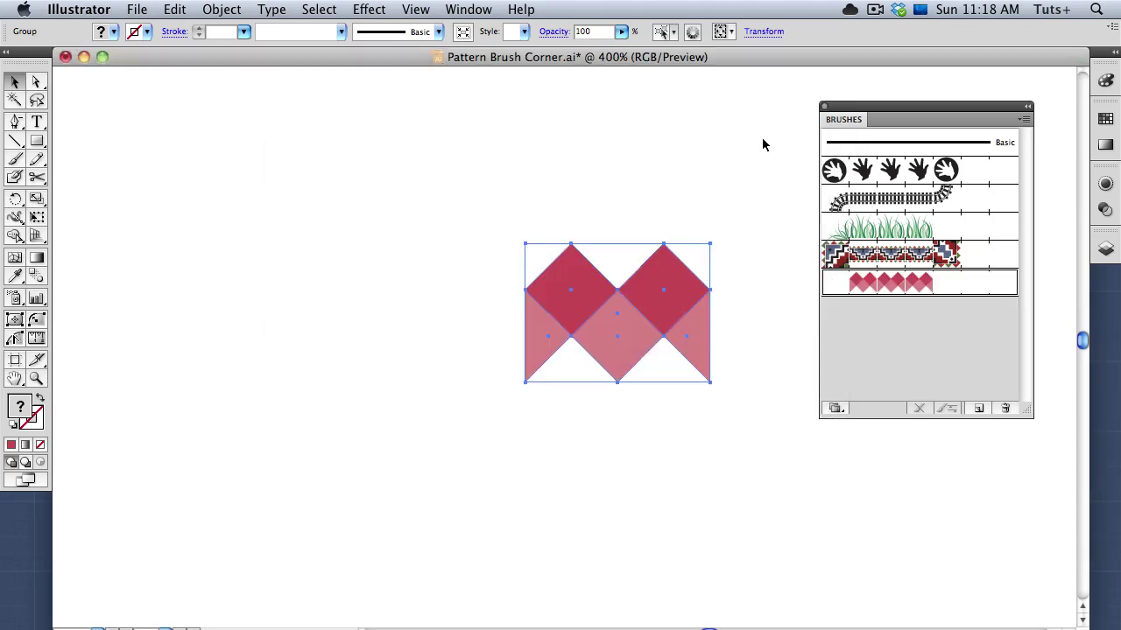
- Apply the Red Diamond brush to the square frame on the left
{"action": "key", "text": "ctrl+1"}
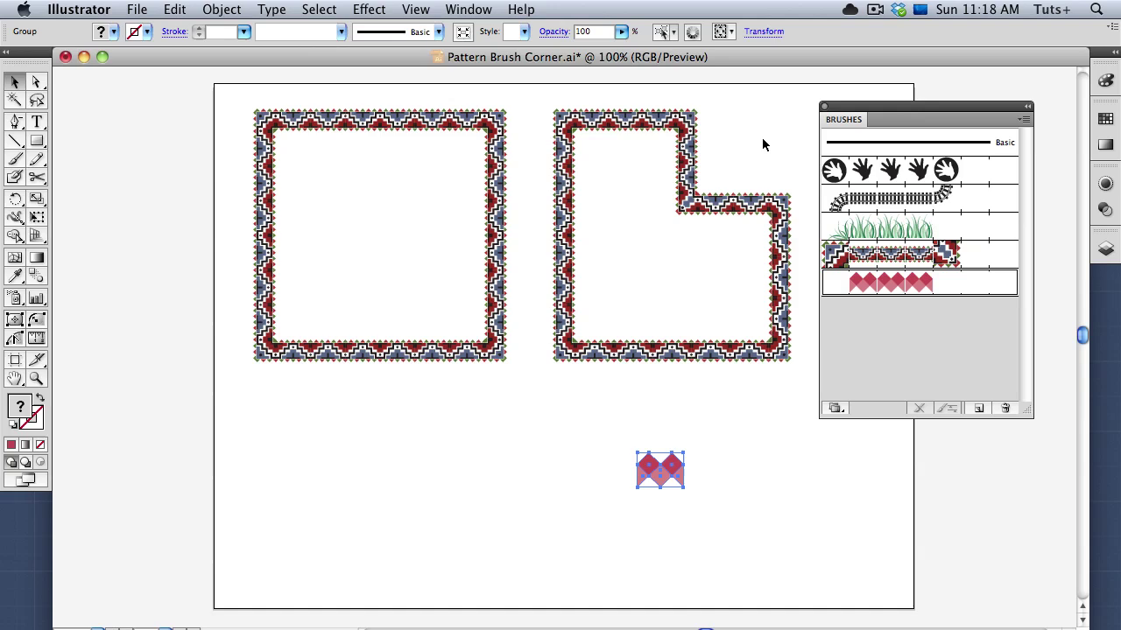
{"action": "left_click", "coordinate": [496, 338]}
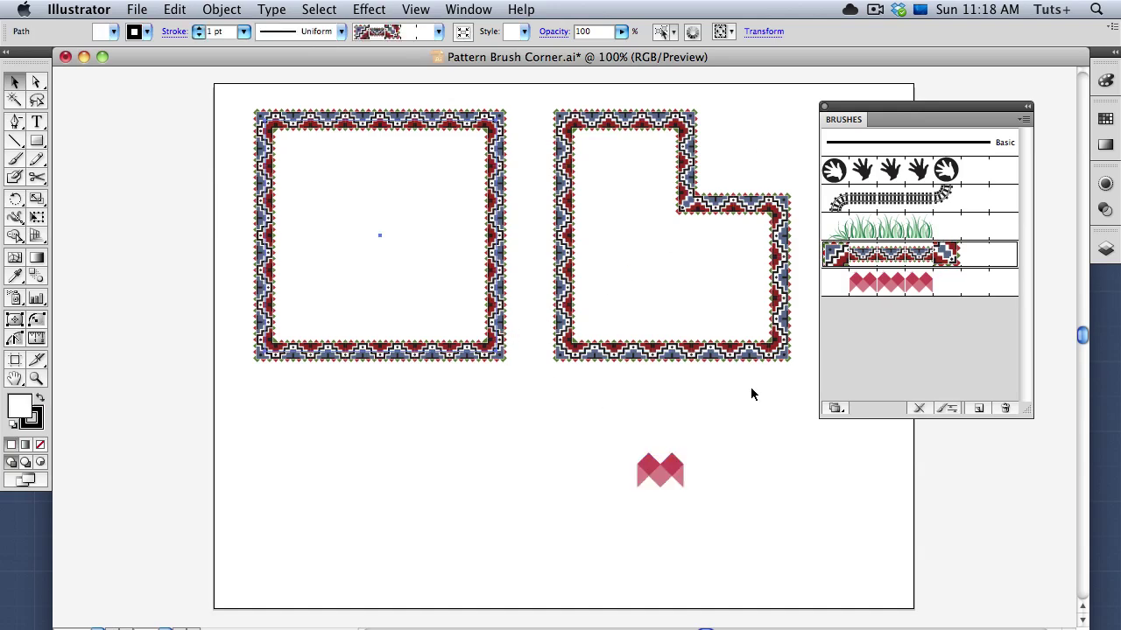
{"action": "left_click", "coordinate": [916, 289]}
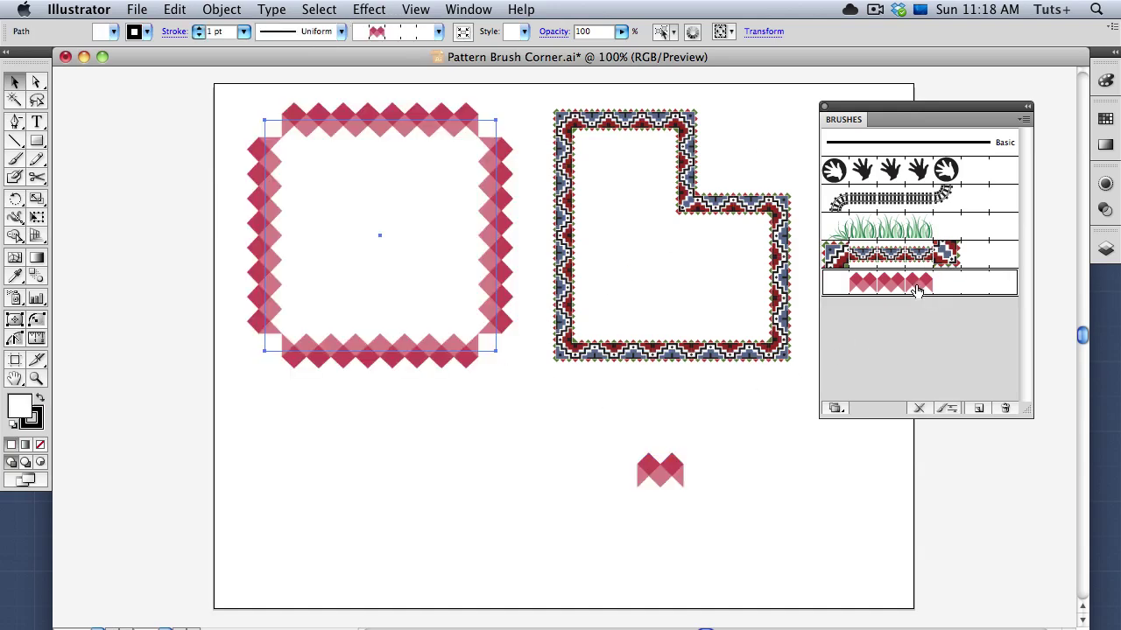
{"action": "left_click", "coordinate": [536, 414]}
- Copy the diamond tile rotated 90° around its bottom-left corner
{"action": "left_click", "coordinate": [464, 345]}
{"action": "left_click", "coordinate": [508, 392]}
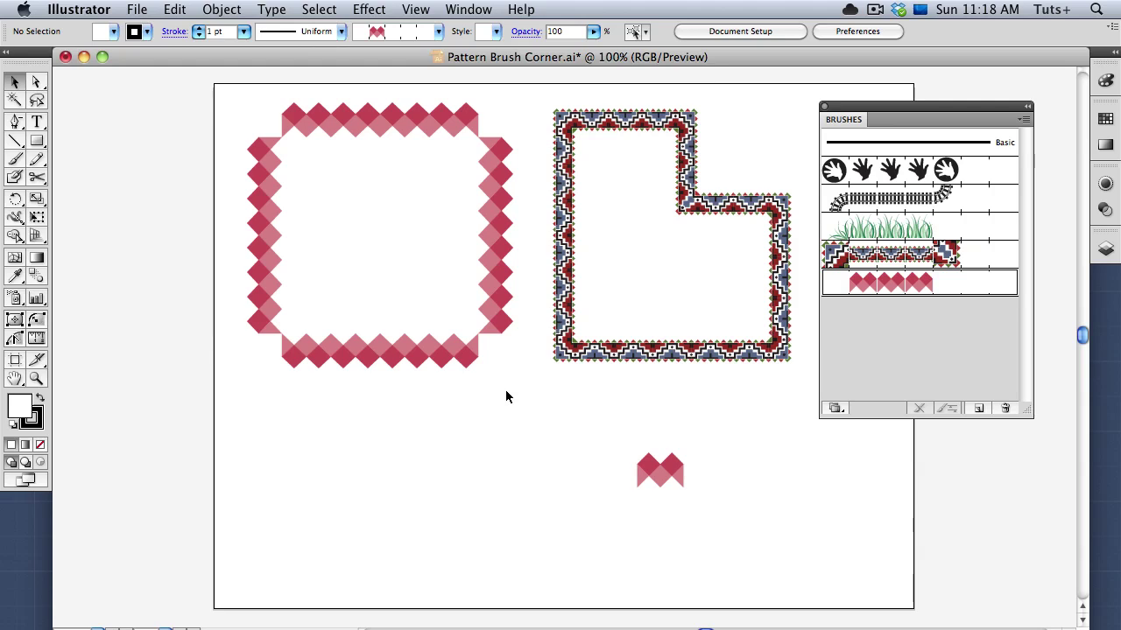
{"action": "left_click_drag", "start_coordinate": [570, 416], "coordinate": [743, 544]}
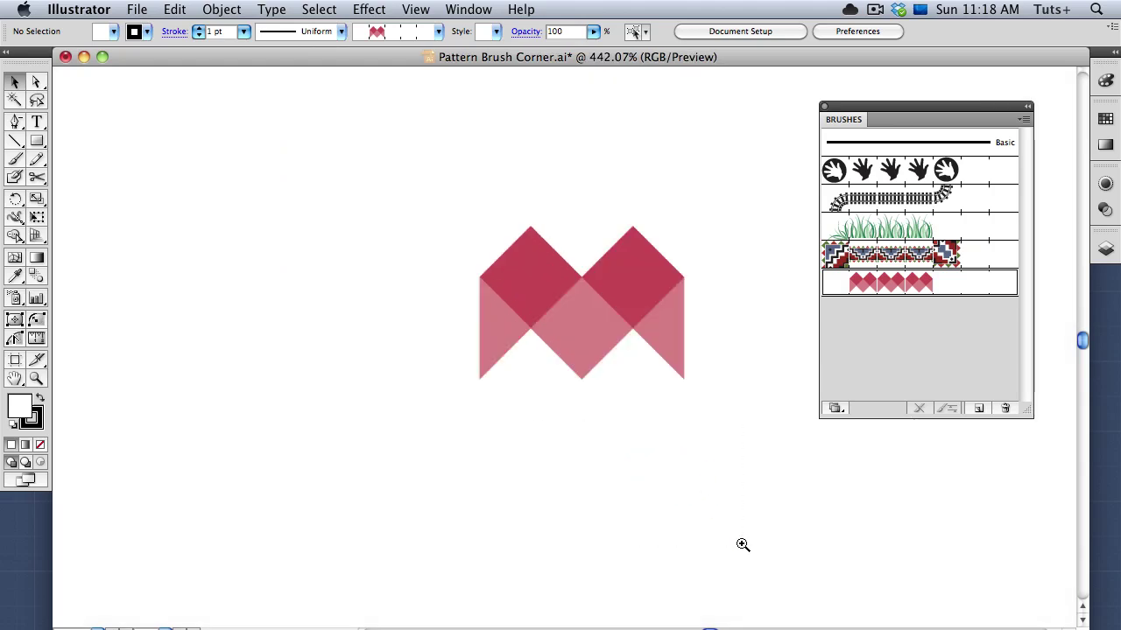
{"action": "left_click", "coordinate": [593, 329]}
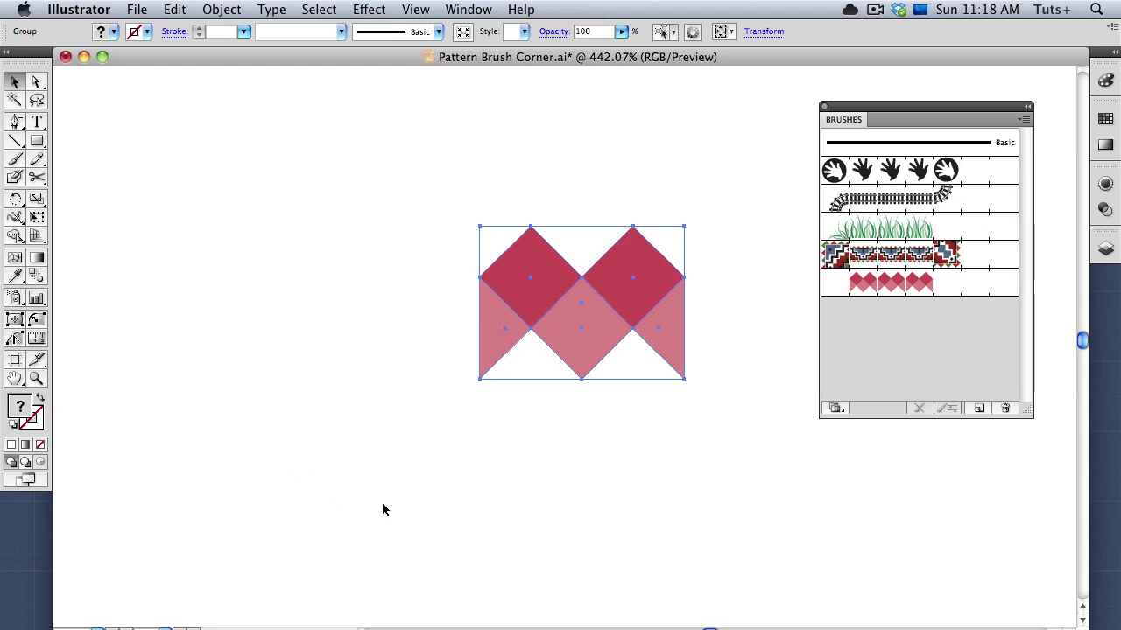
{"action": "left_click", "coordinate": [17, 200]}
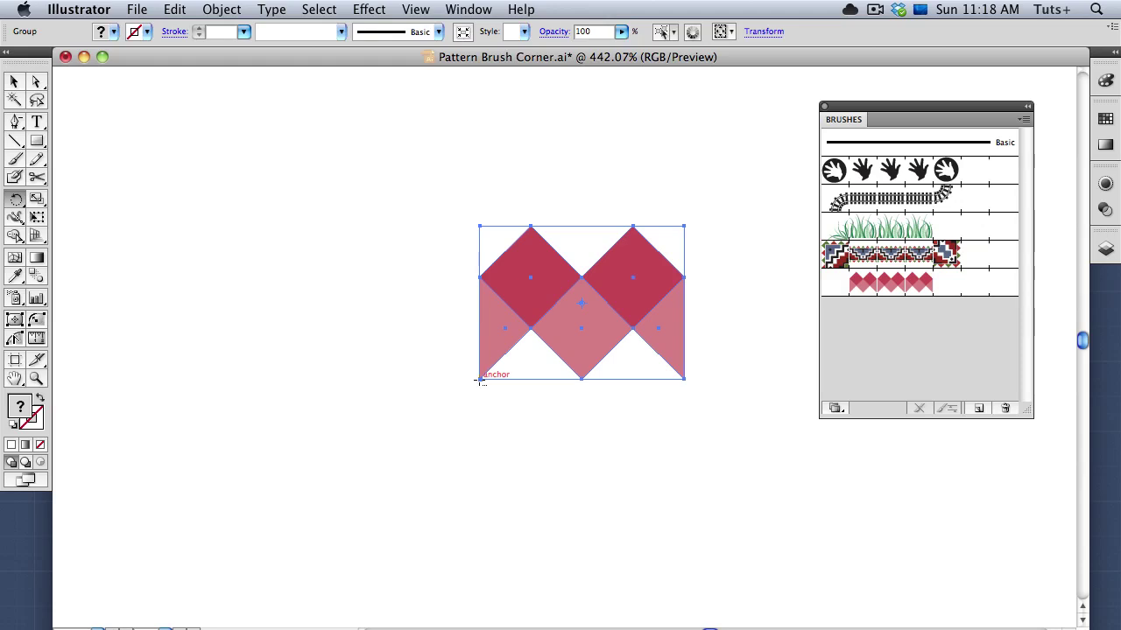
{"action": "left_click", "coordinate": [479, 379], "text": "alt"}
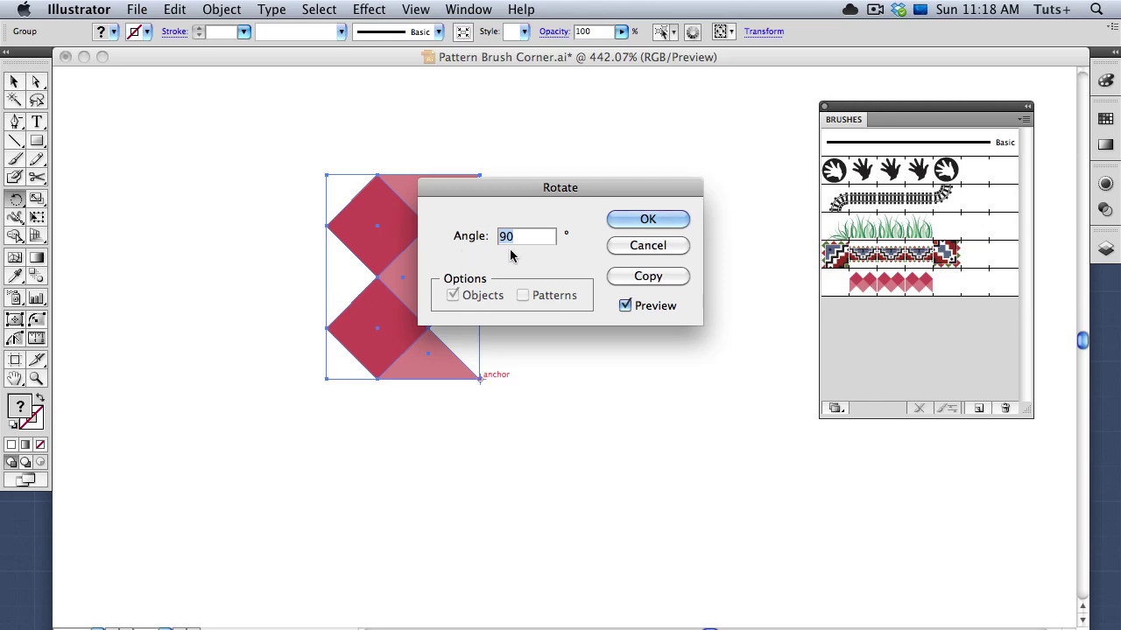
{"action": "left_click", "coordinate": [617, 276]}
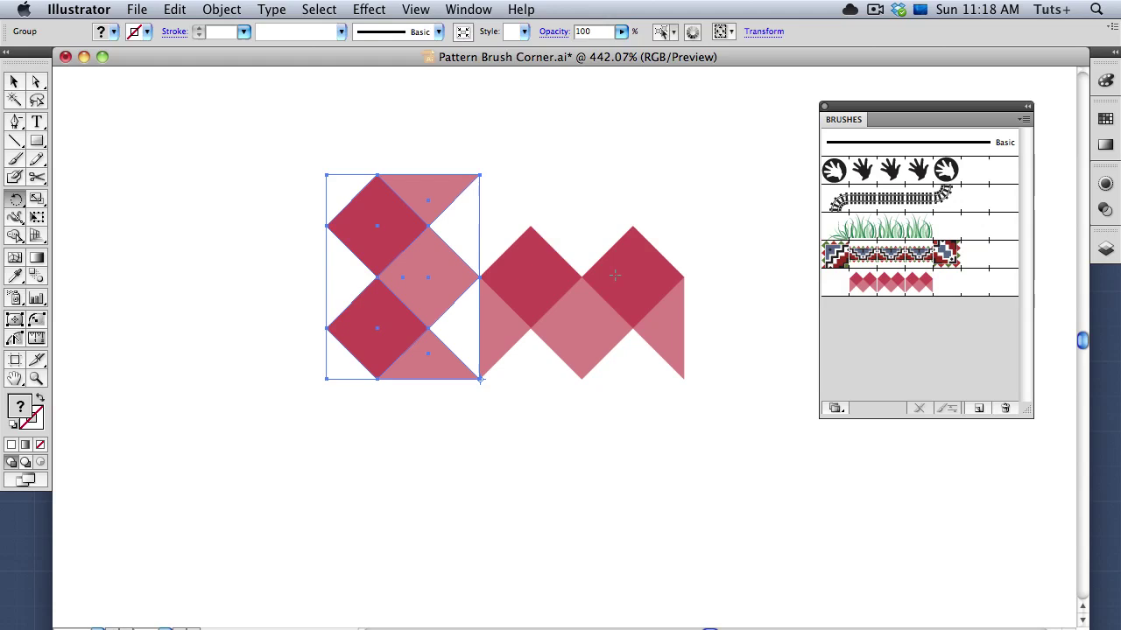
- Move the rotated copy down so its corner meets the original tile
{"action": "key", "text": "v"}
{"action": "left_click_drag", "start_coordinate": [449, 242], "coordinate": [449, 255]}
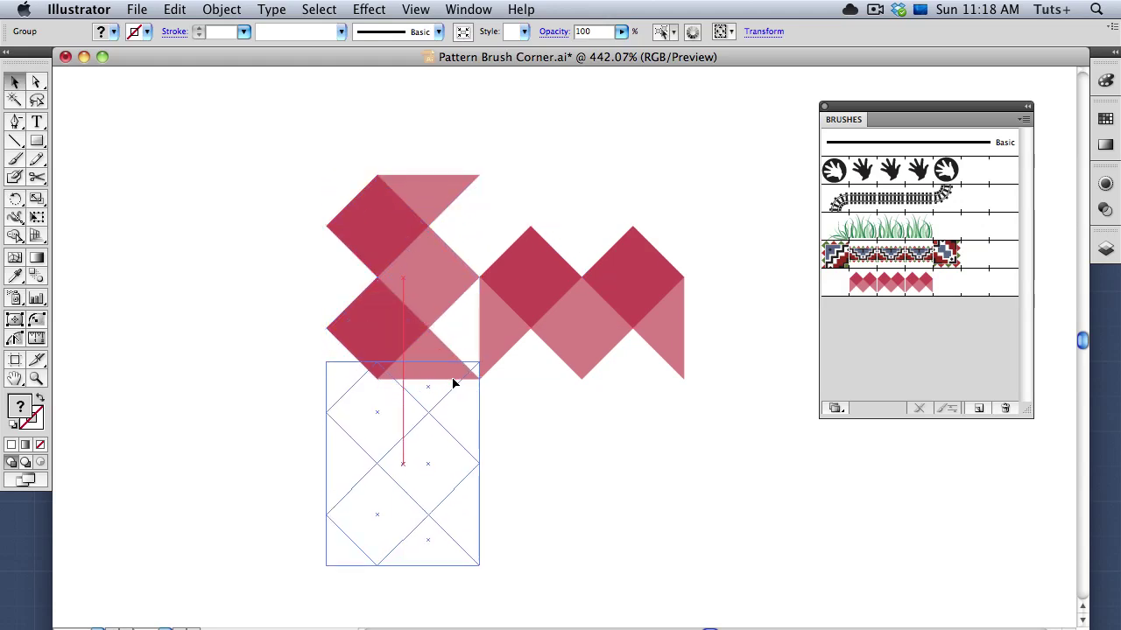
{"action": "left_click_drag", "start_coordinate": [453, 383], "coordinate": [453, 394]}
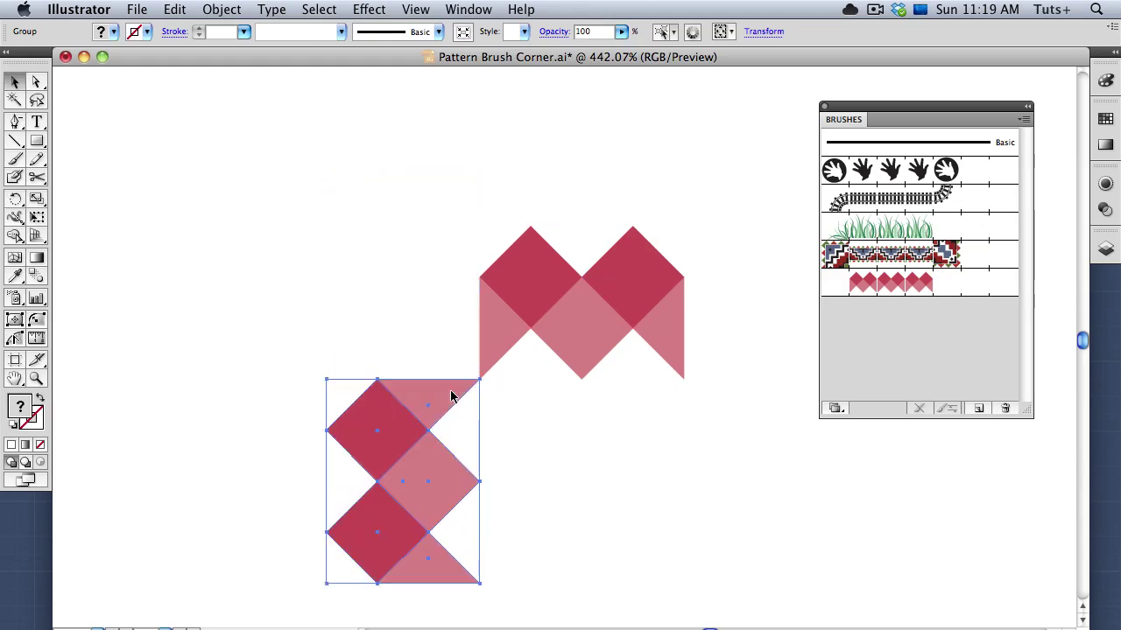
{"action": "left_click", "coordinate": [737, 459]}
{"action": "left_click_drag", "start_coordinate": [729, 454], "coordinate": [742, 415]}
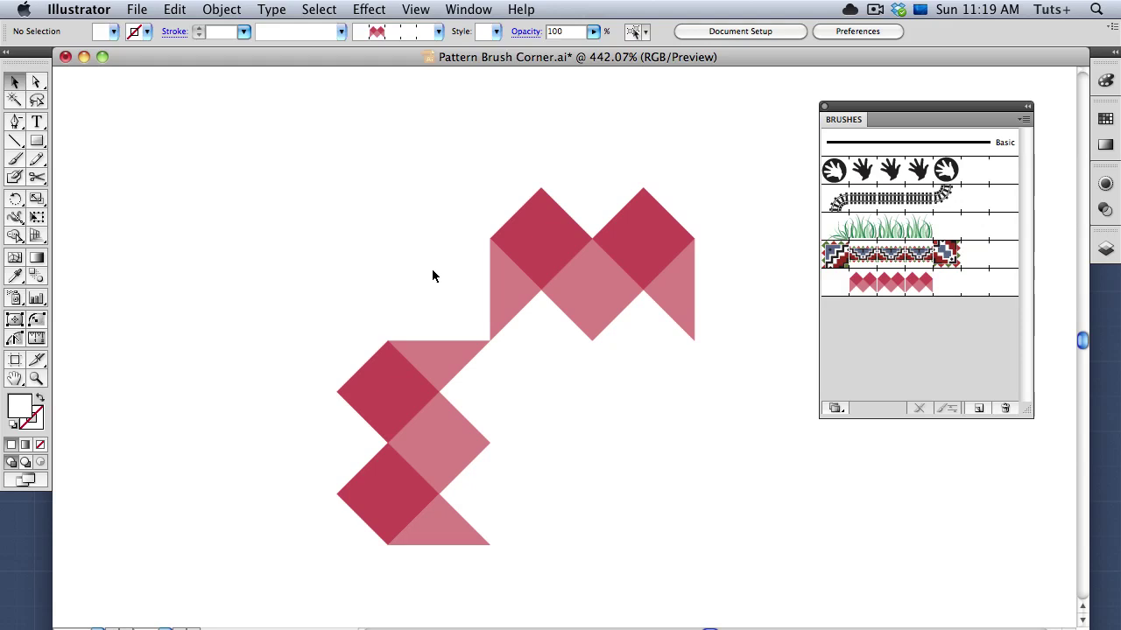
- Draw an unfilled square in the corner gap between the two tiles
{"action": "left_click", "coordinate": [38, 143]}
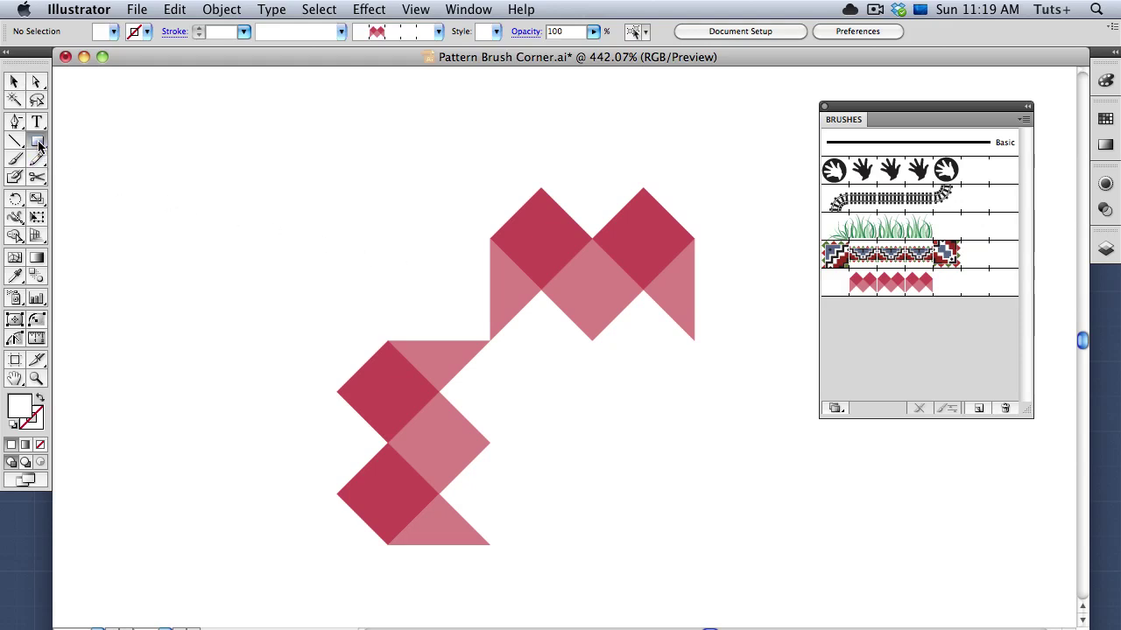
{"action": "key", "text": "slash"}
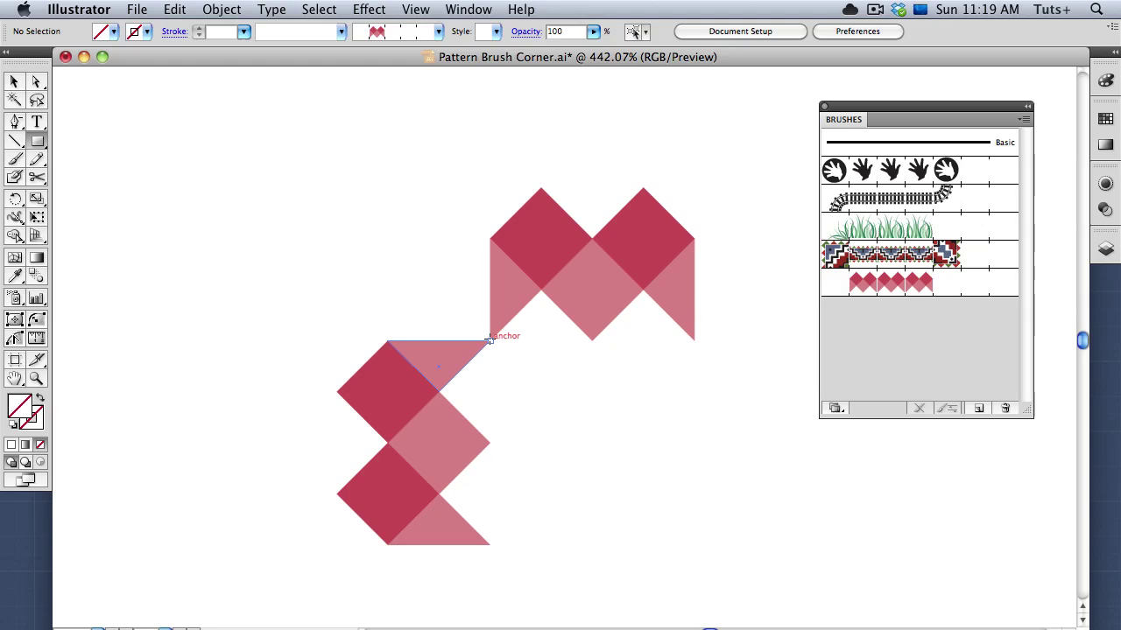
{"action": "mouse_move", "coordinate": [491, 340]}
{"action": "left_mouse_down"}
{"action": "mouse_move", "coordinate": [338, 220]}
{"action": "mouse_move", "coordinate": [336, 186]}
{"action": "left_mouse_up"}
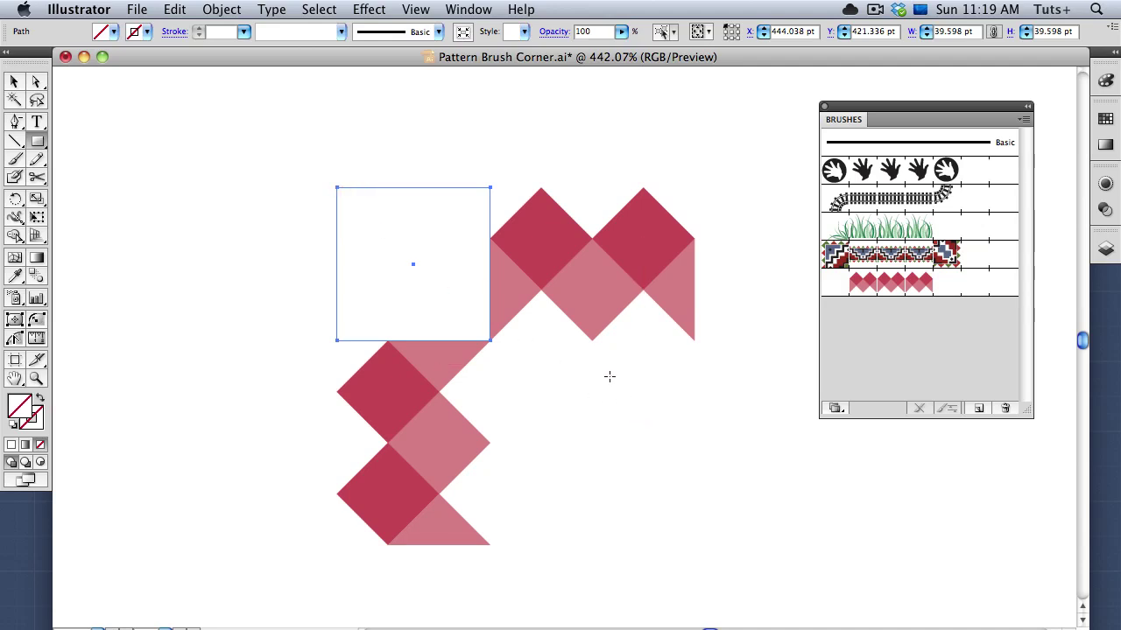
- Draw a square in the empty top-left corner beside the diamonds
{"action": "key", "text": "a"}
{"action": "left_click", "coordinate": [542, 258]}
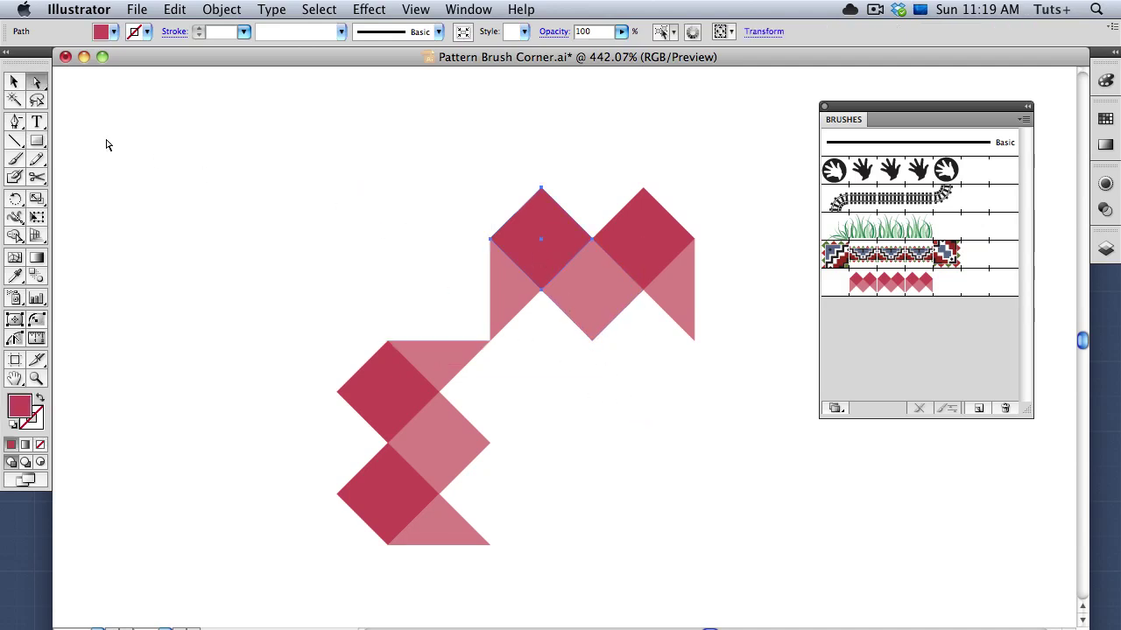
{"action": "left_click", "coordinate": [37, 141]}
{"action": "mouse_move", "coordinate": [337, 187]}
{"action": "left_mouse_down"}
{"action": "mouse_move", "coordinate": [489, 341]}
{"action": "mouse_move", "coordinate": [378, 239]}
{"action": "mouse_move", "coordinate": [388, 239]}
{"action": "left_mouse_up"}
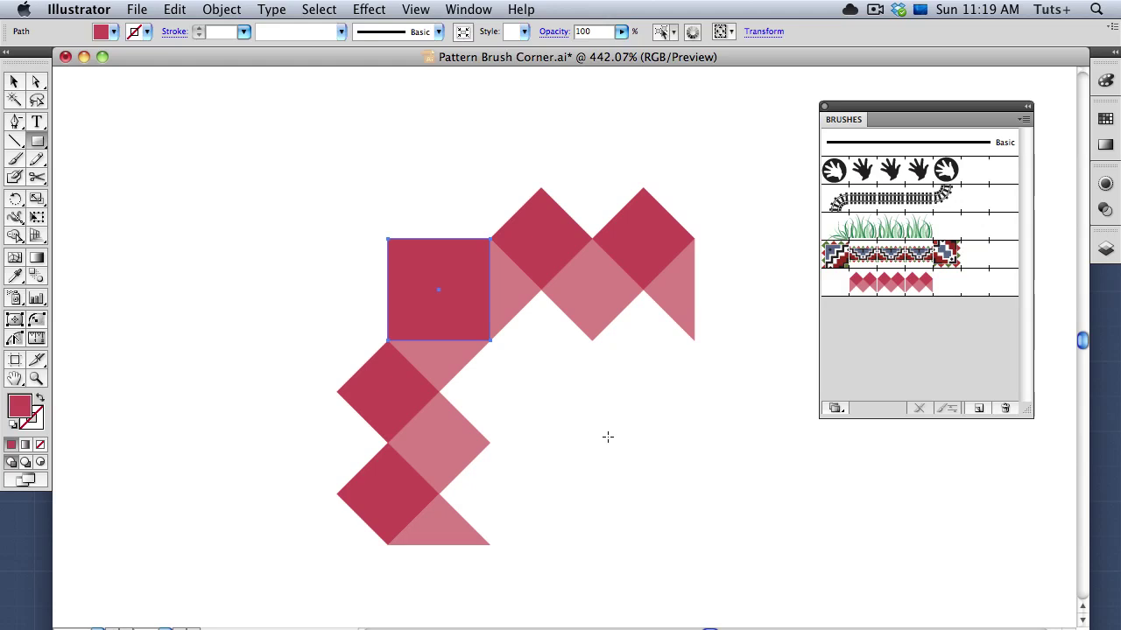
- In Outline view, drag the square's top-left anchor out to the tile's outer corner
{"action": "key", "text": "ctrl+y"}
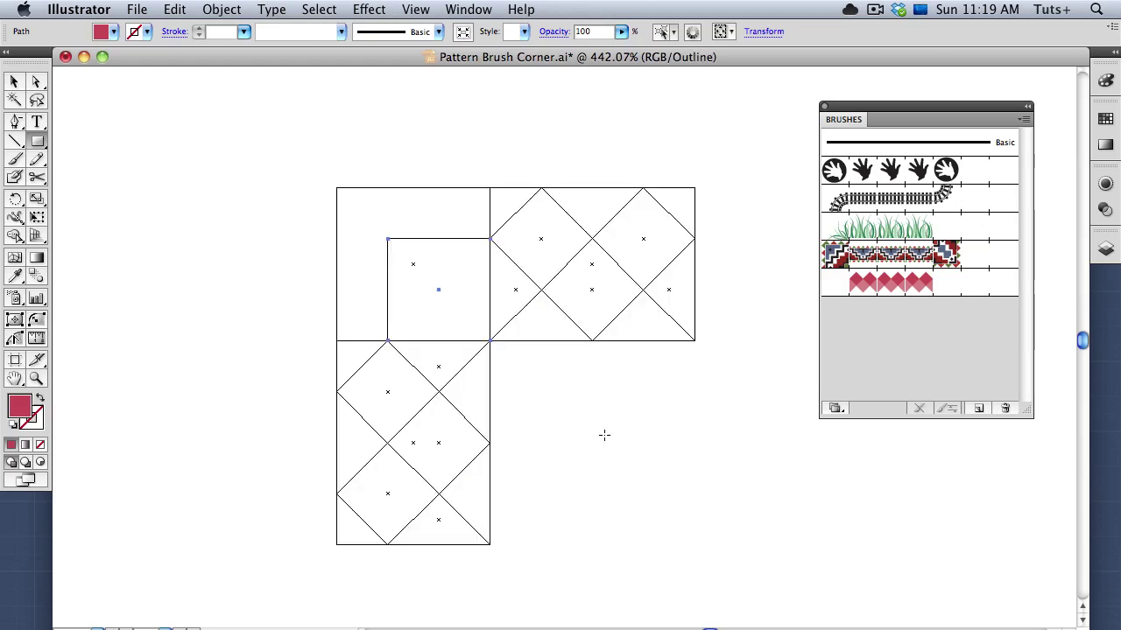
{"action": "key", "text": "a"}
{"action": "left_click", "coordinate": [388, 240]}
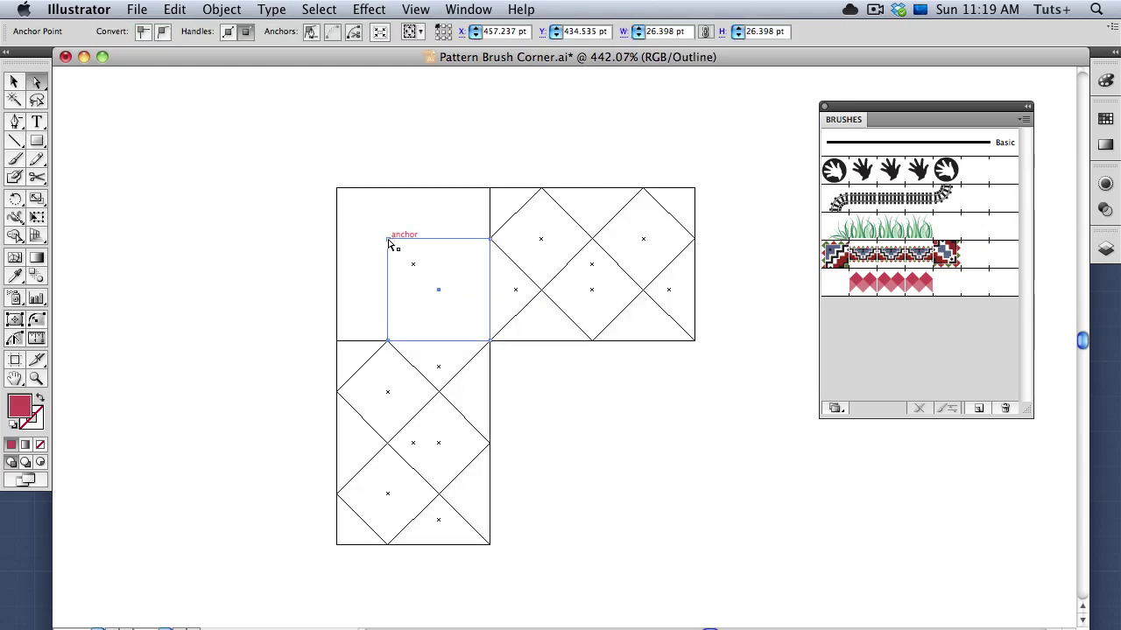
{"action": "left_click_drag", "start_coordinate": [389, 239], "coordinate": [339, 190]}
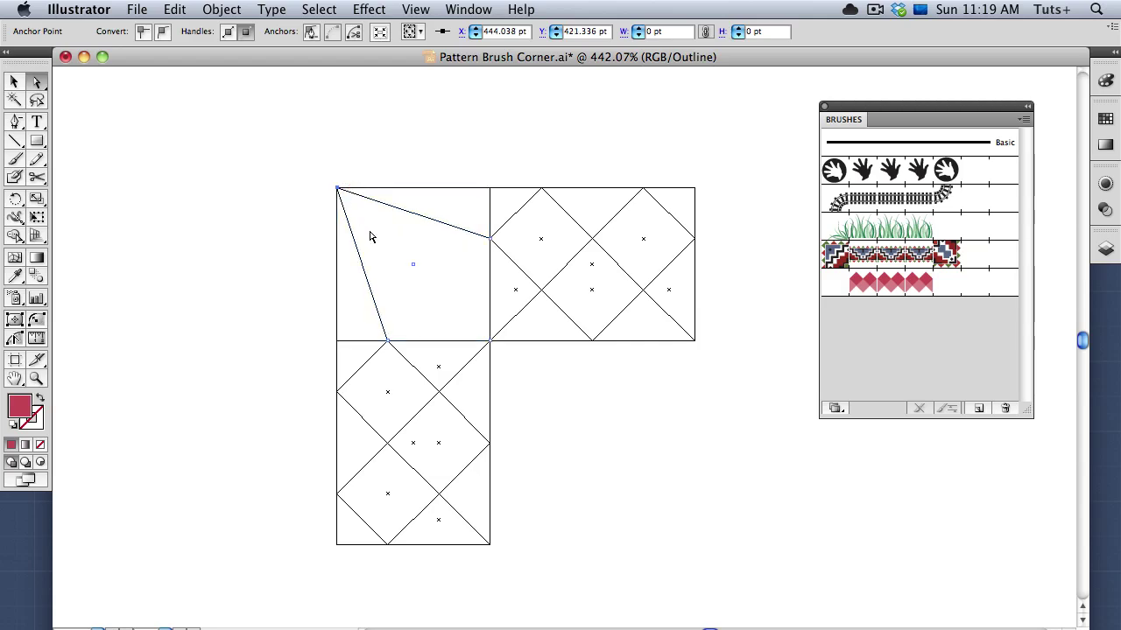
{"action": "left_click", "coordinate": [575, 416]}
{"action": "key", "text": "ctrl+y"}
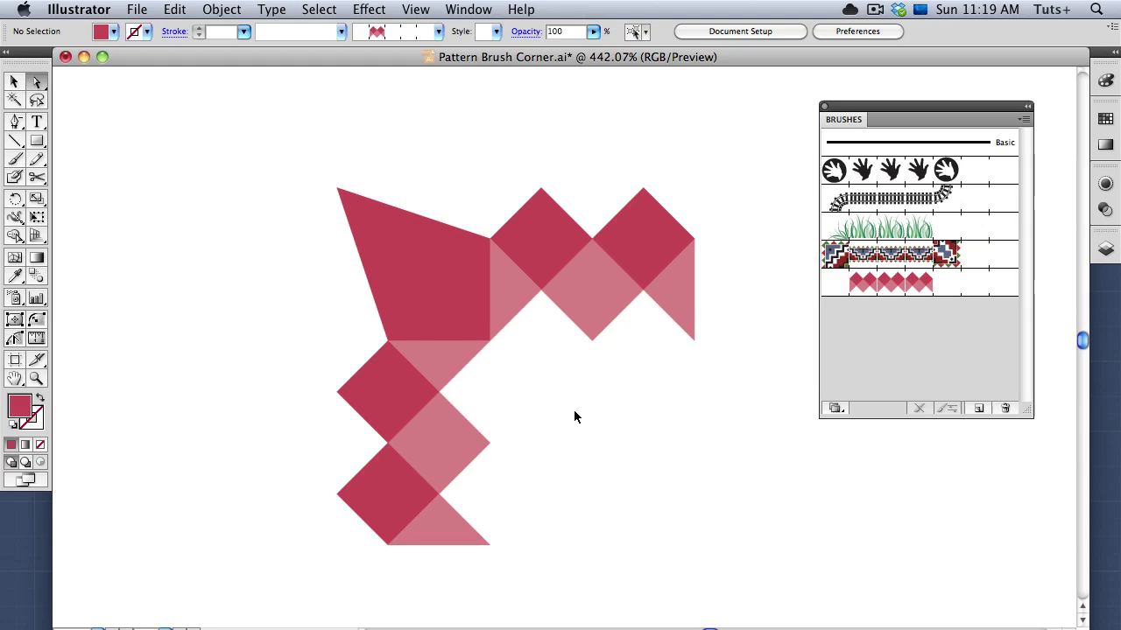
- Make the slanted red piece the Red Diamond brush's outer corner tile and update existing strokes
{"action": "key", "text": "v"}
{"action": "left_click_drag", "start_coordinate": [203, 188], "coordinate": [382, 260]}
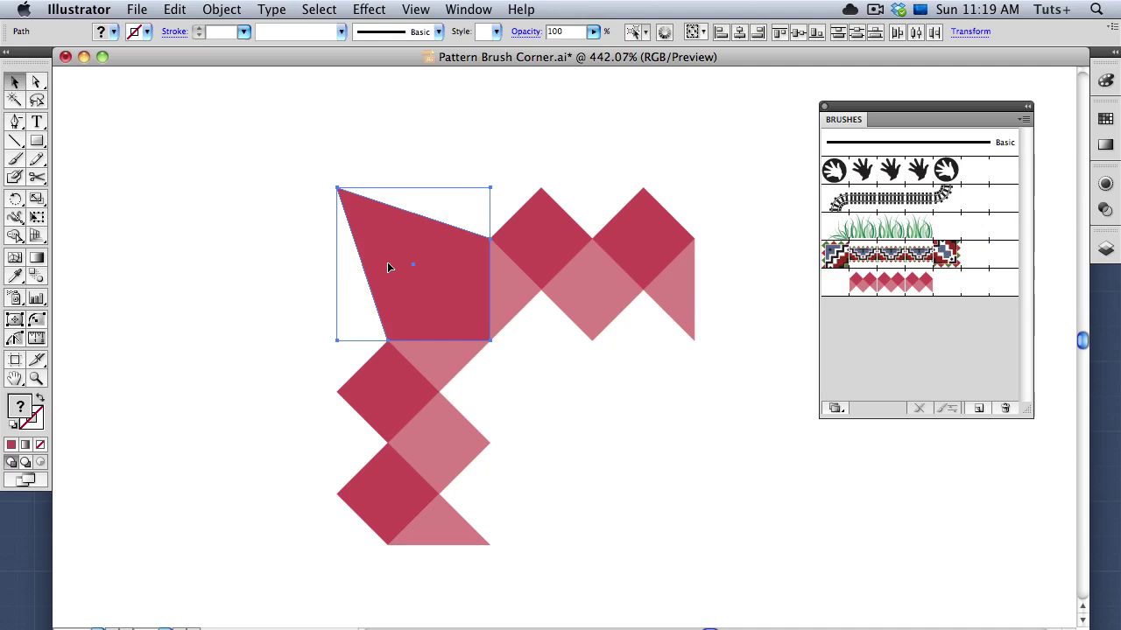
{"action": "left_click_drag", "start_coordinate": [388, 267], "coordinate": [832, 289]}
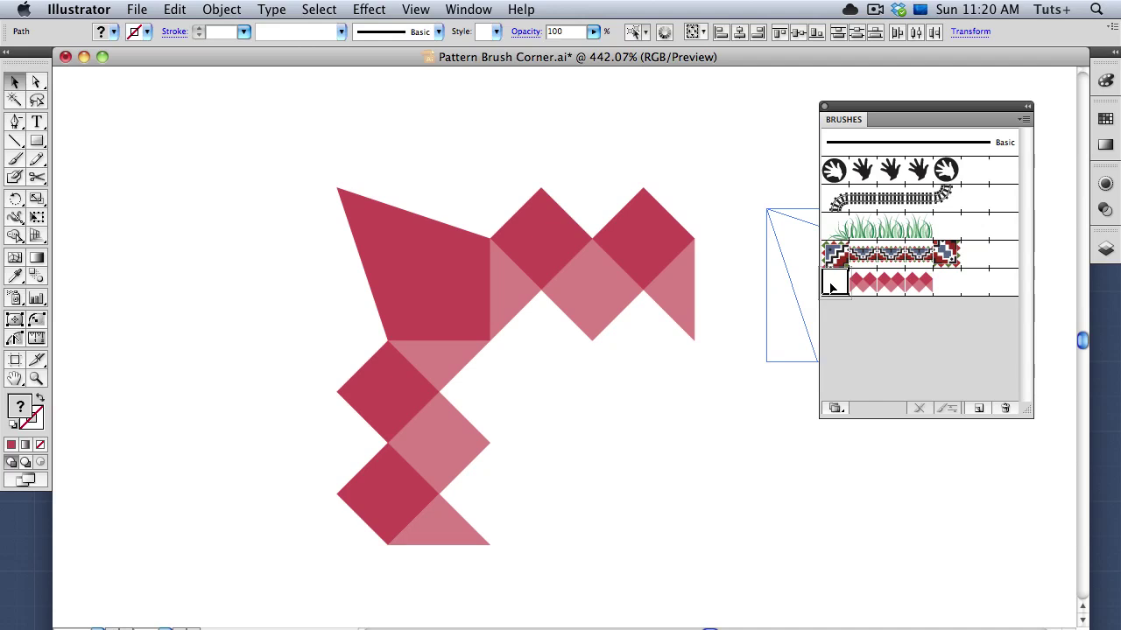
{"action": "left_click_drag", "start_coordinate": [832, 289], "coordinate": [831, 289]}
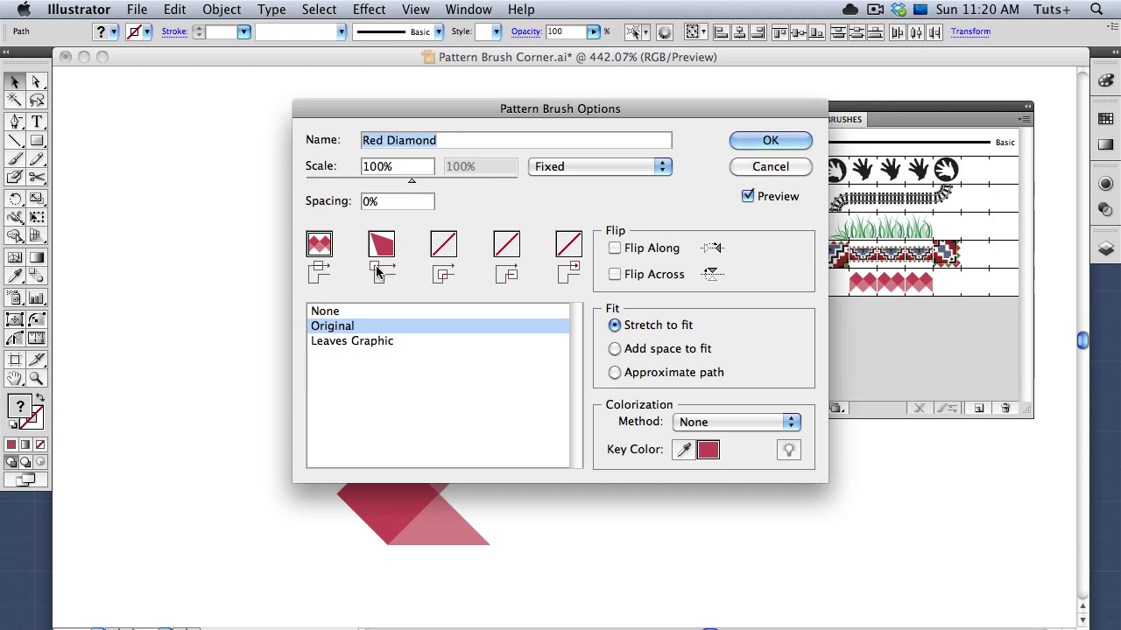
{"action": "left_click", "coordinate": [774, 142]}
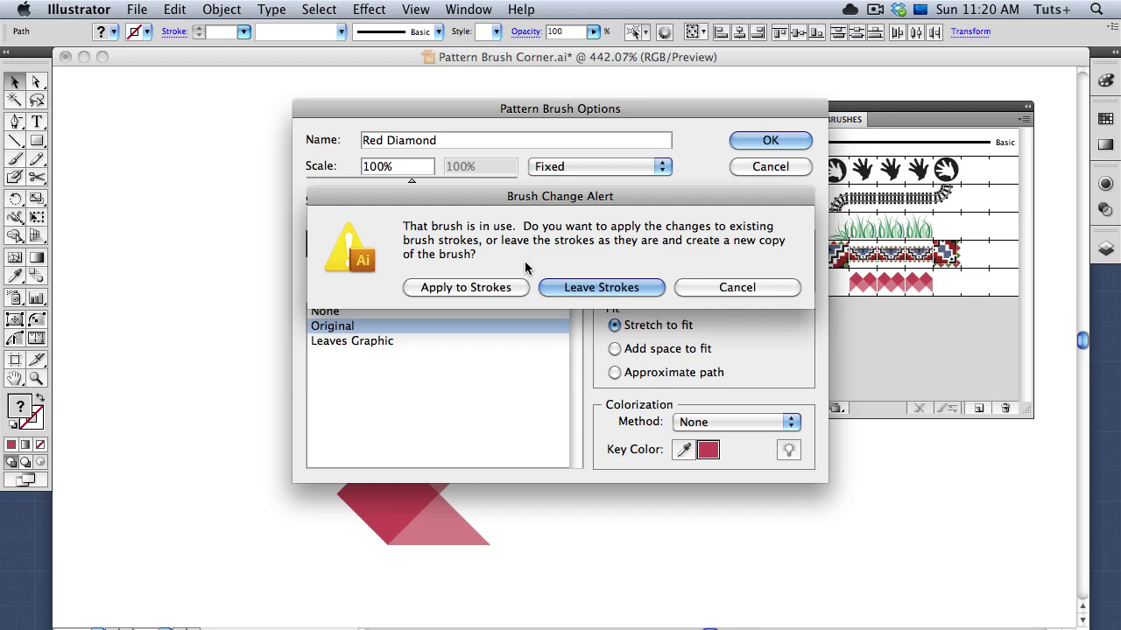
{"action": "left_click", "coordinate": [502, 288]}
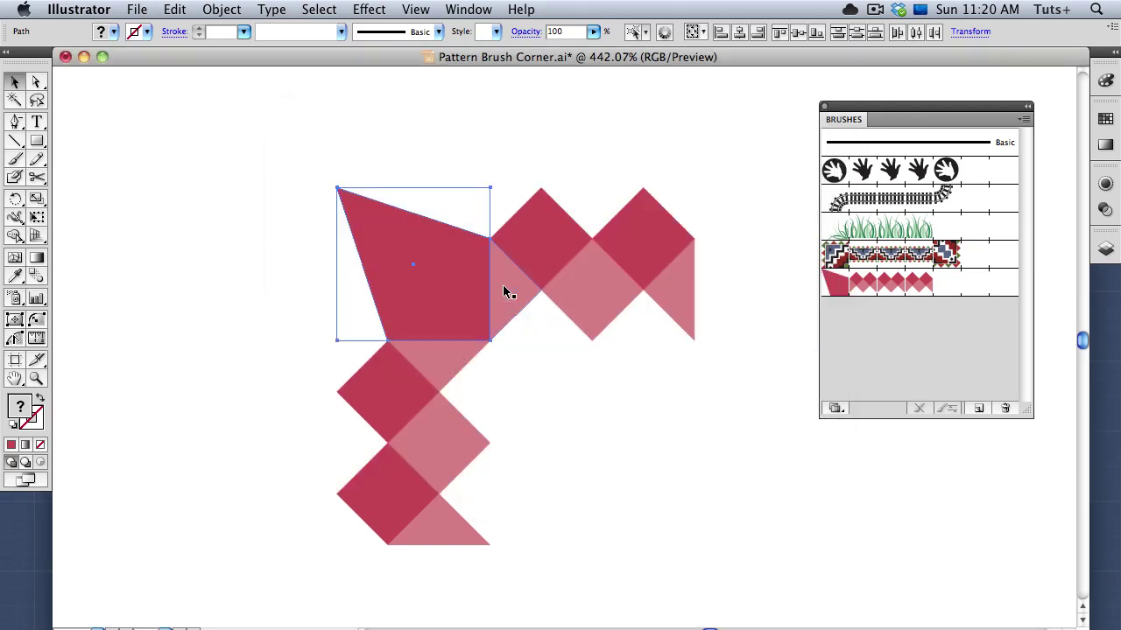
{"action": "key", "text": "super+1"}
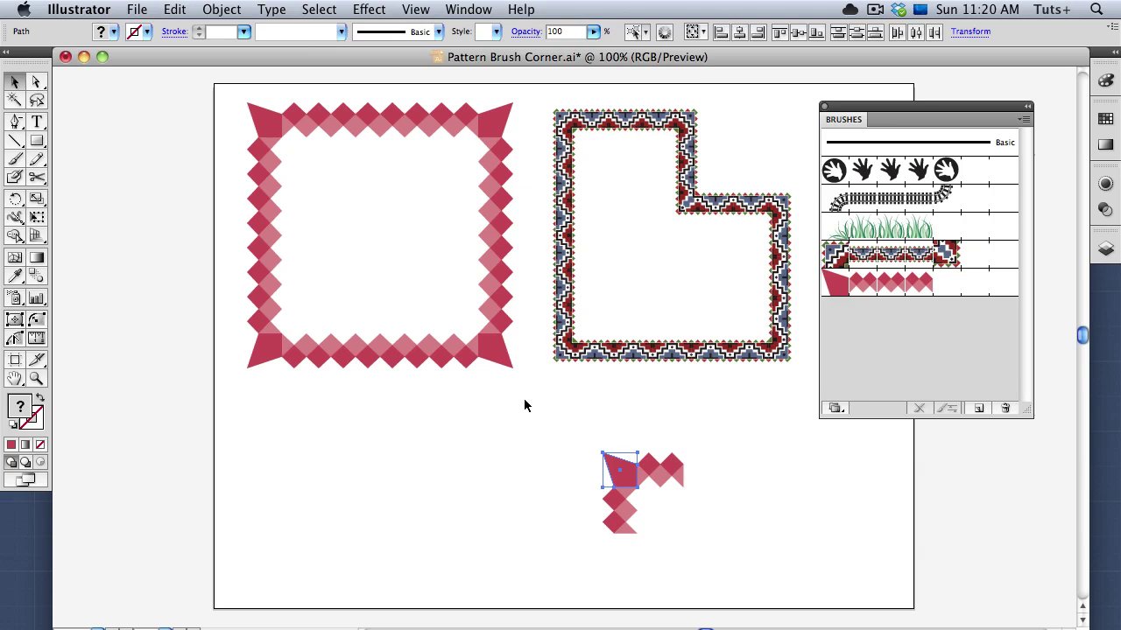
{"action": "left_click", "coordinate": [524, 404]}
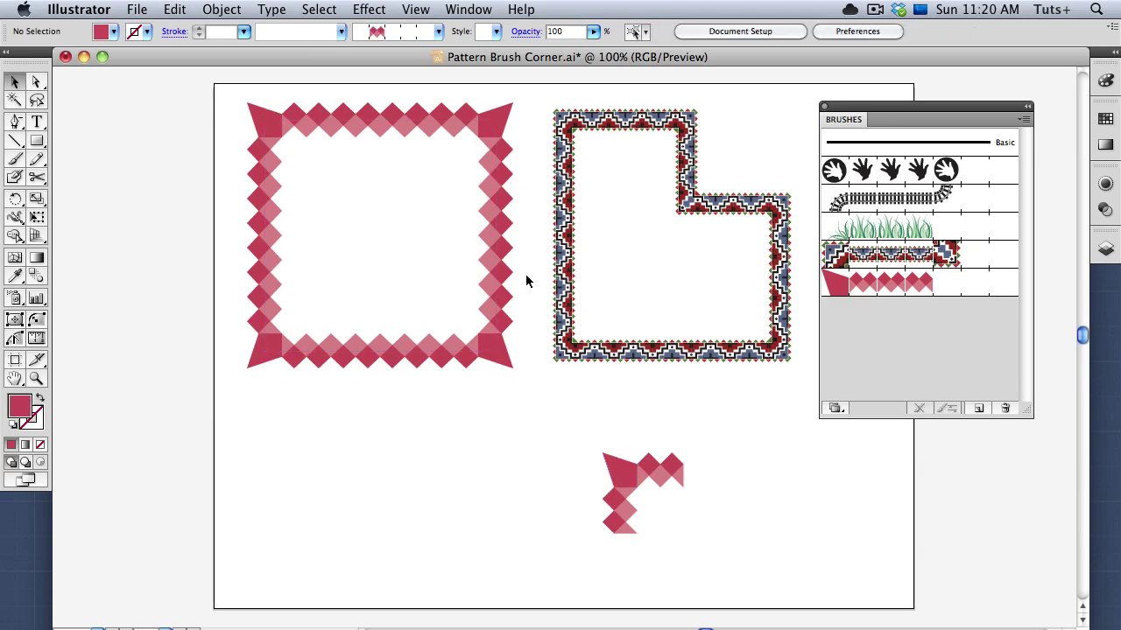
- Apply the Red Diamond brush to the L-shaped path
{"action": "left_click_drag", "start_coordinate": [549, 418], "coordinate": [619, 326]}
{"action": "left_click", "coordinate": [892, 289]}
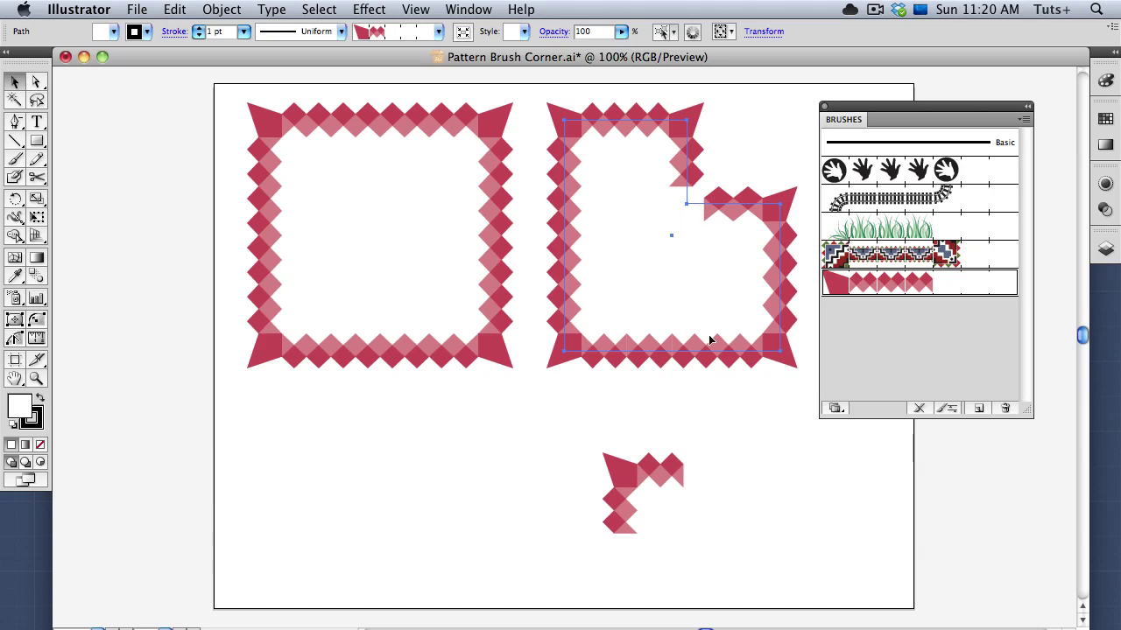
{"action": "left_click", "coordinate": [760, 401]}
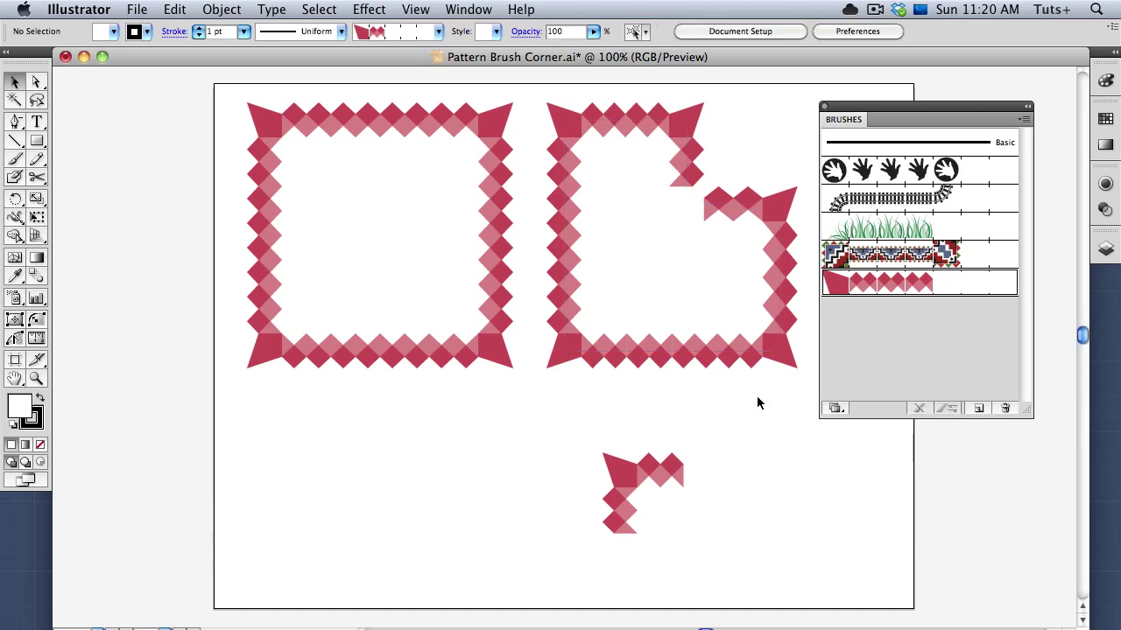
- Add the slanted corner piece as the Red Diamond brush's inner corner tile and update existing strokes
{"action": "left_click", "coordinate": [612, 465]}
{"action": "left_click_drag", "start_coordinate": [616, 473], "coordinate": [943, 290]}
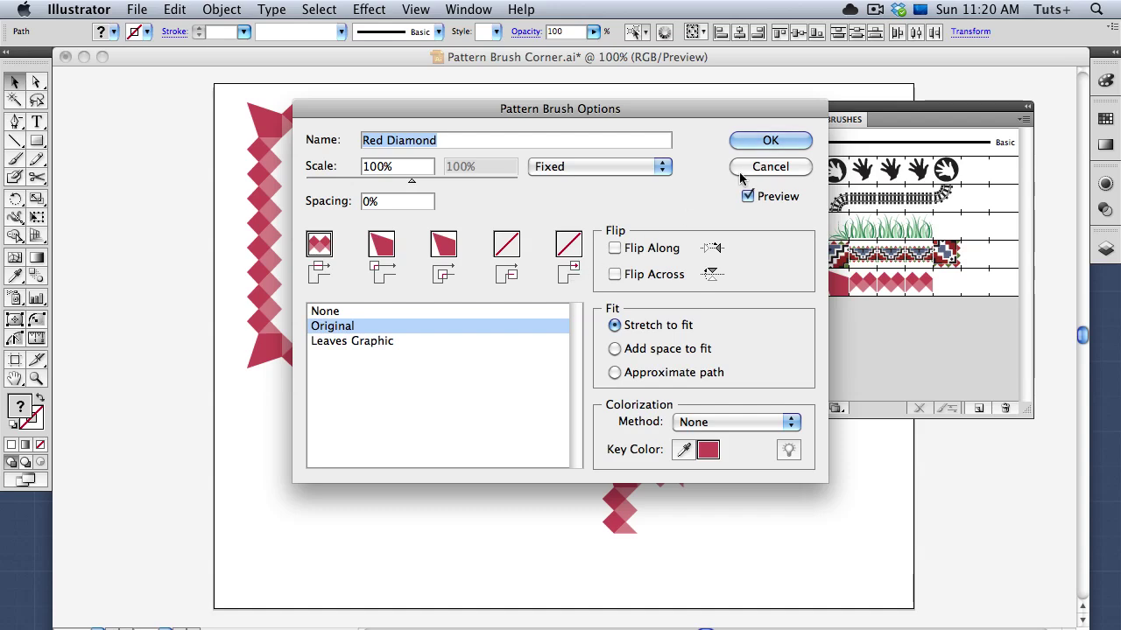
{"action": "left_click", "coordinate": [752, 142]}
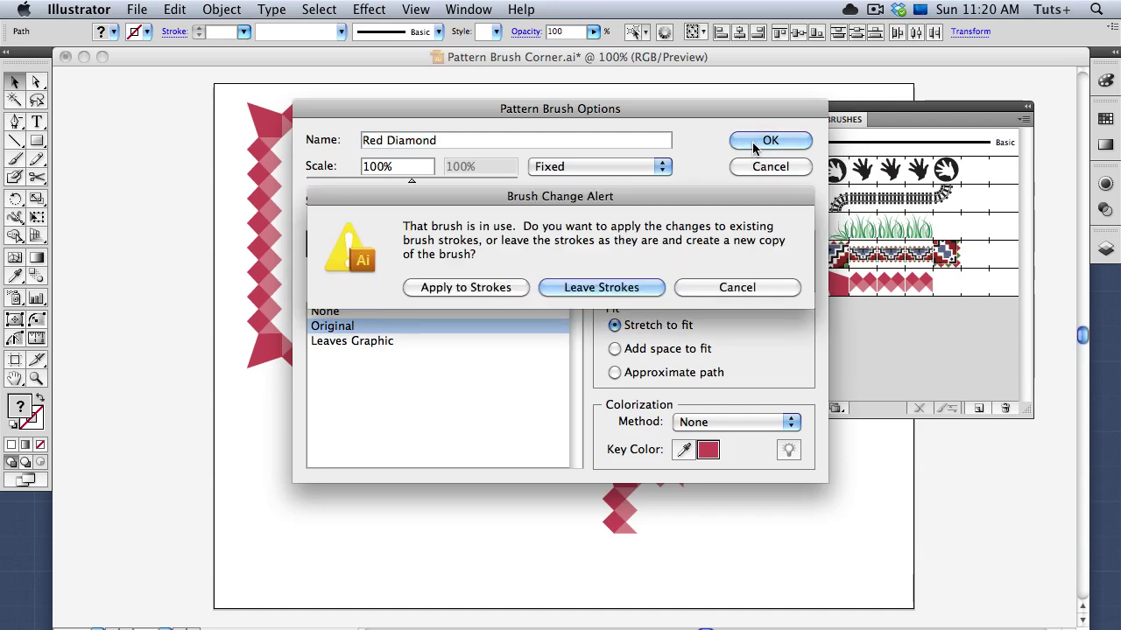
{"action": "left_click", "coordinate": [499, 289]}
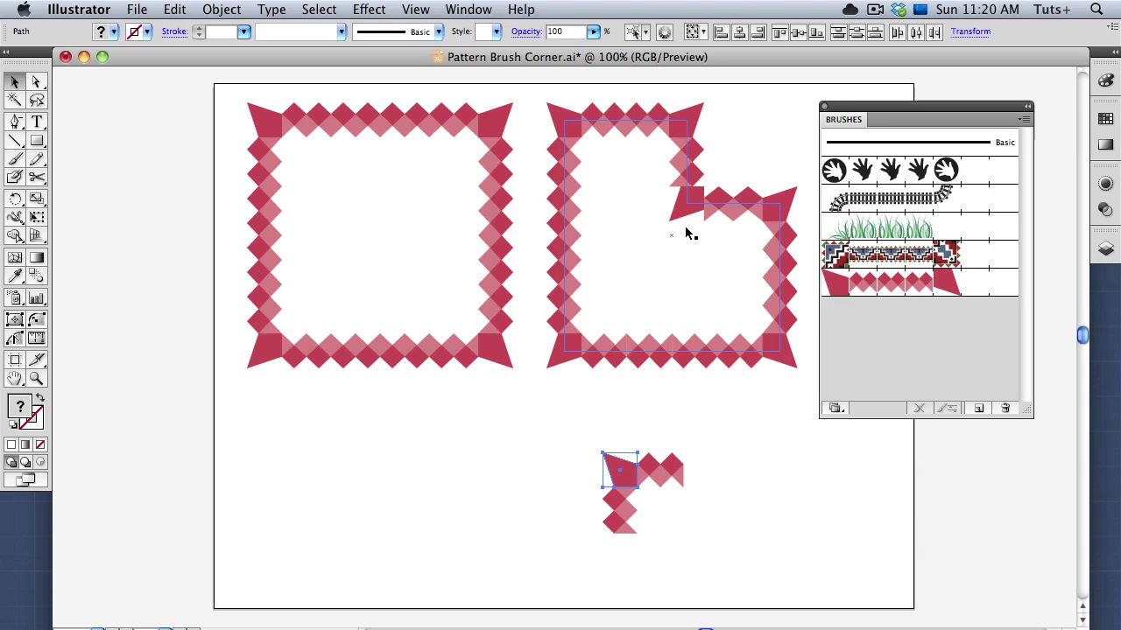
- Zoom in on the small corner tile artwork and view it in Outline mode
{"action": "left_click", "coordinate": [797, 482]}
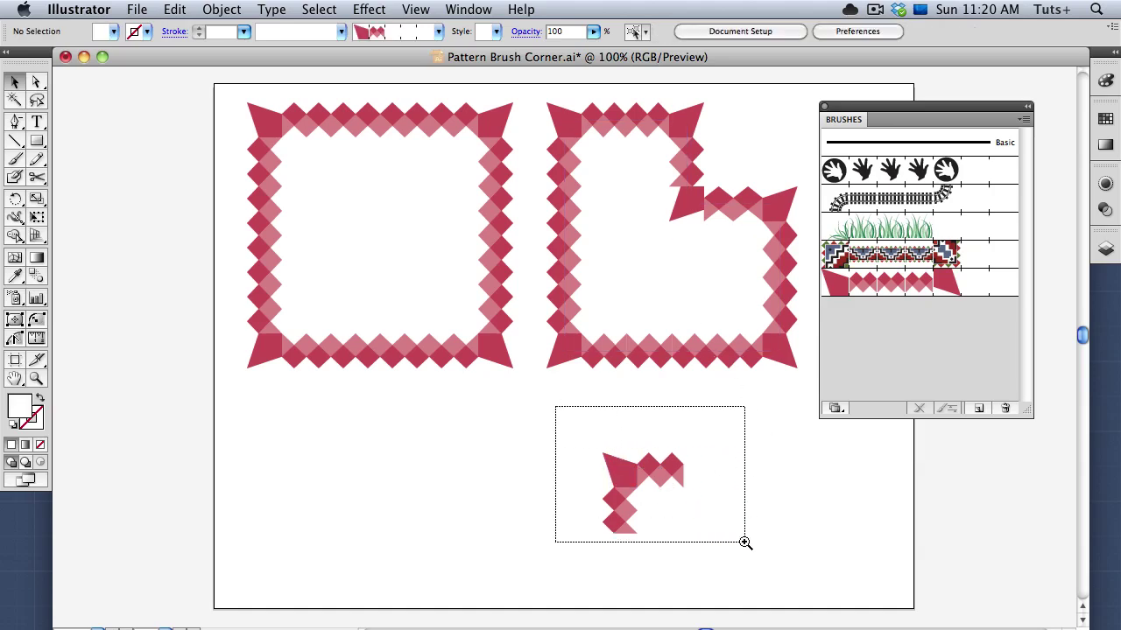
{"action": "mouse_move", "coordinate": [555, 406]}
{"action": "left_mouse_down"}
{"action": "mouse_move", "coordinate": [753, 550]}
{"action": "mouse_move", "coordinate": [716, 484]}
{"action": "left_mouse_up"}
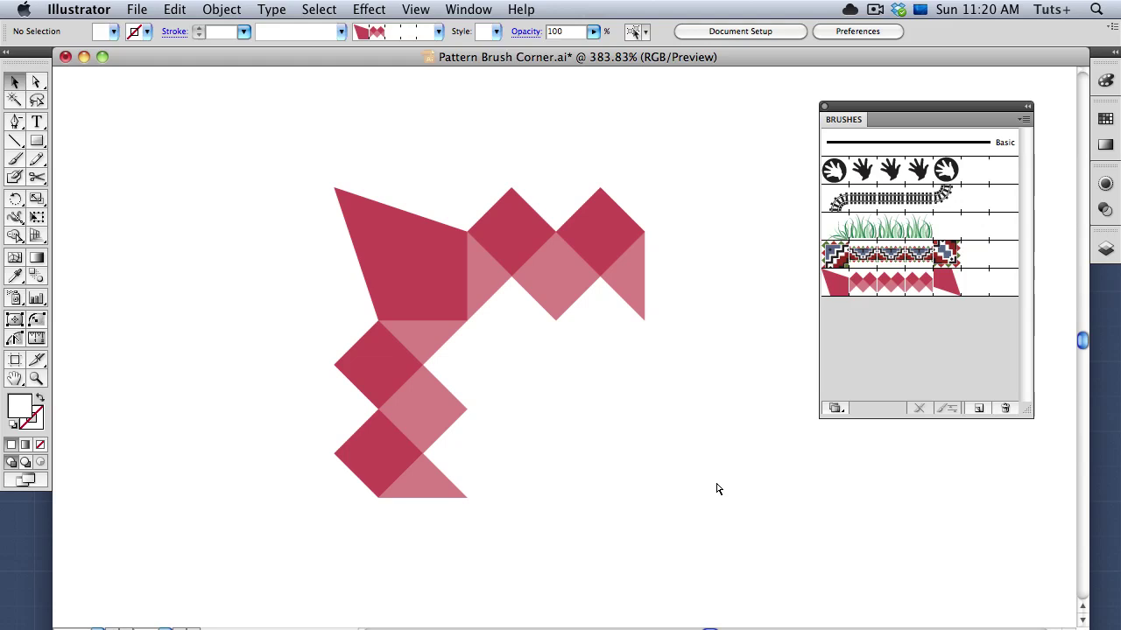
{"action": "key", "text": "ctrl+y"}
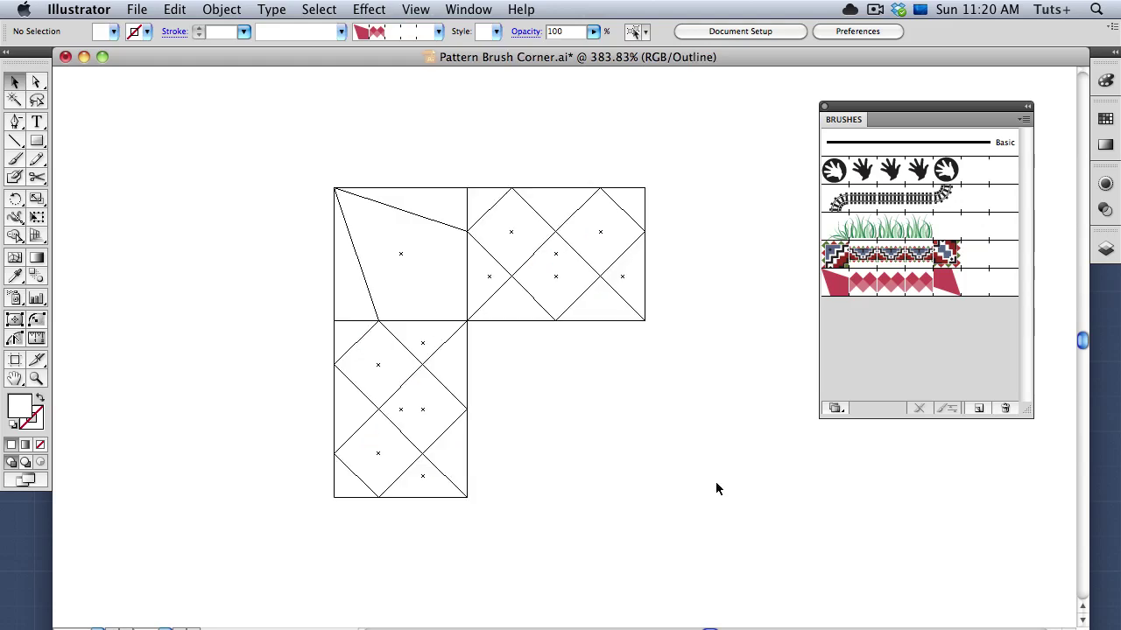